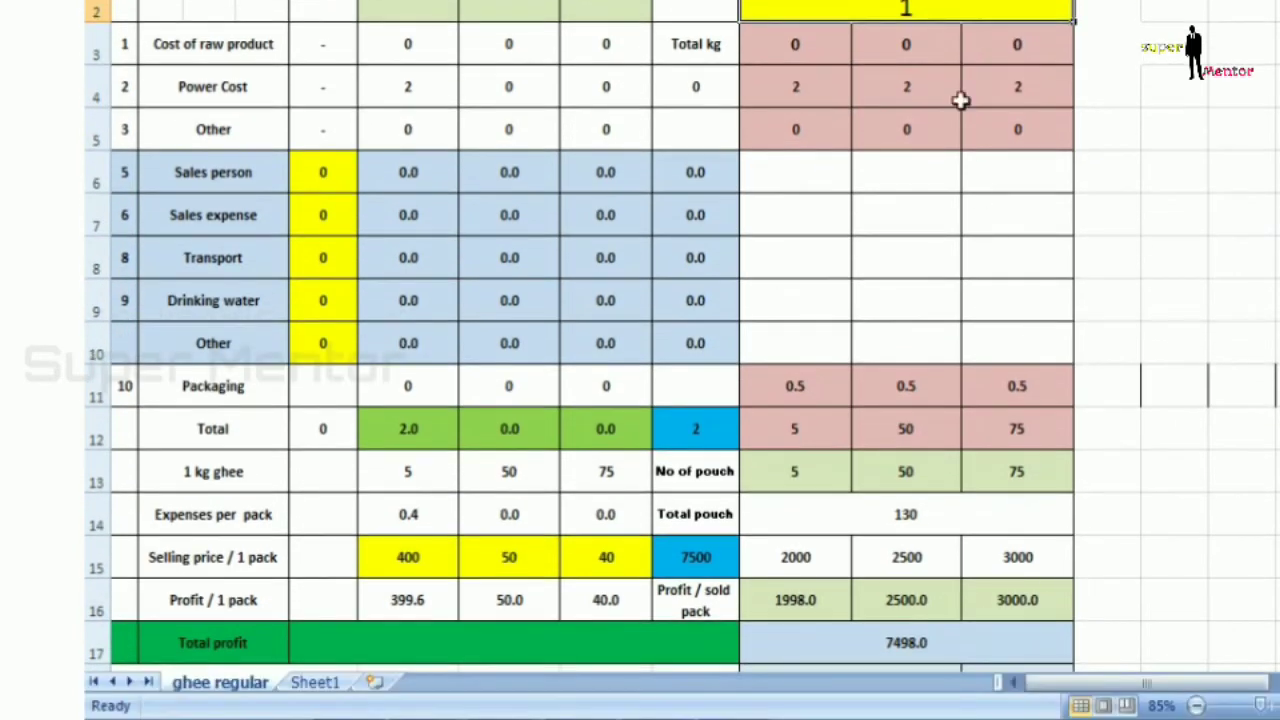
- Try the values 1 and 2 in the yellow row 2 input cell, inspecting the total profit for each
{"action": "type", "text": "1"}
{"action": "left_click", "coordinate": [915, 645]}
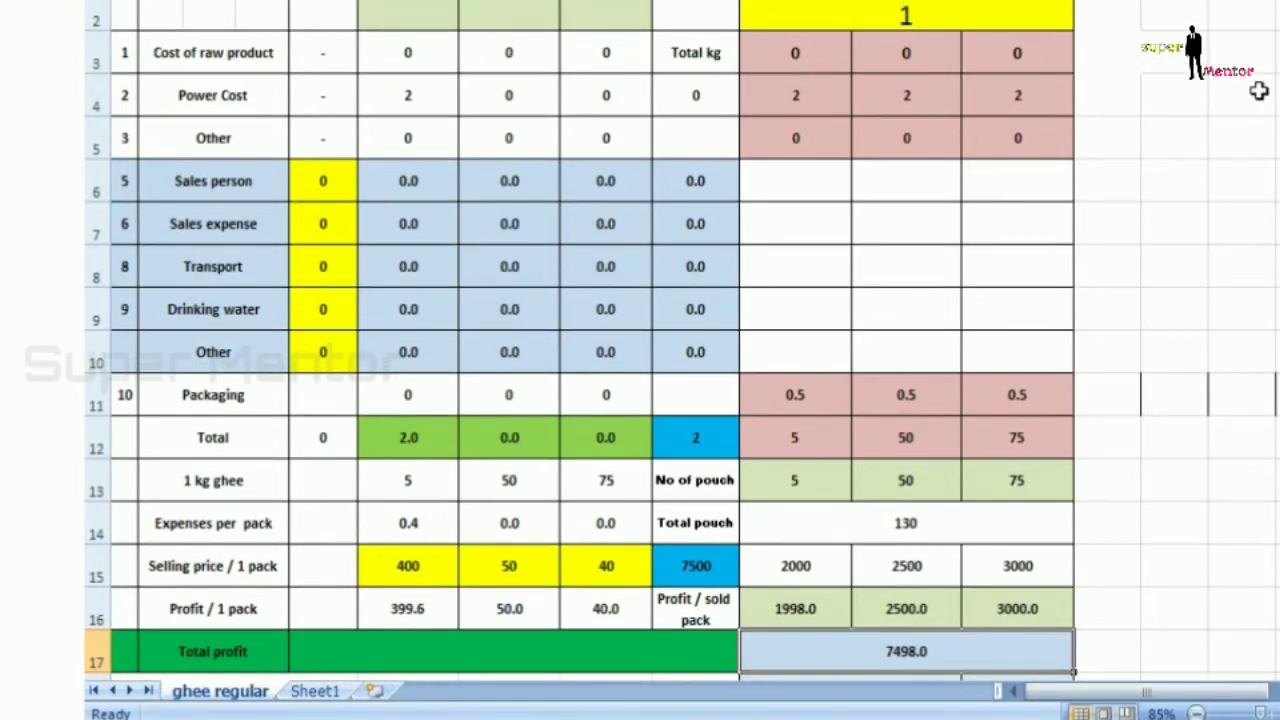
{"action": "type", "text": "2"}
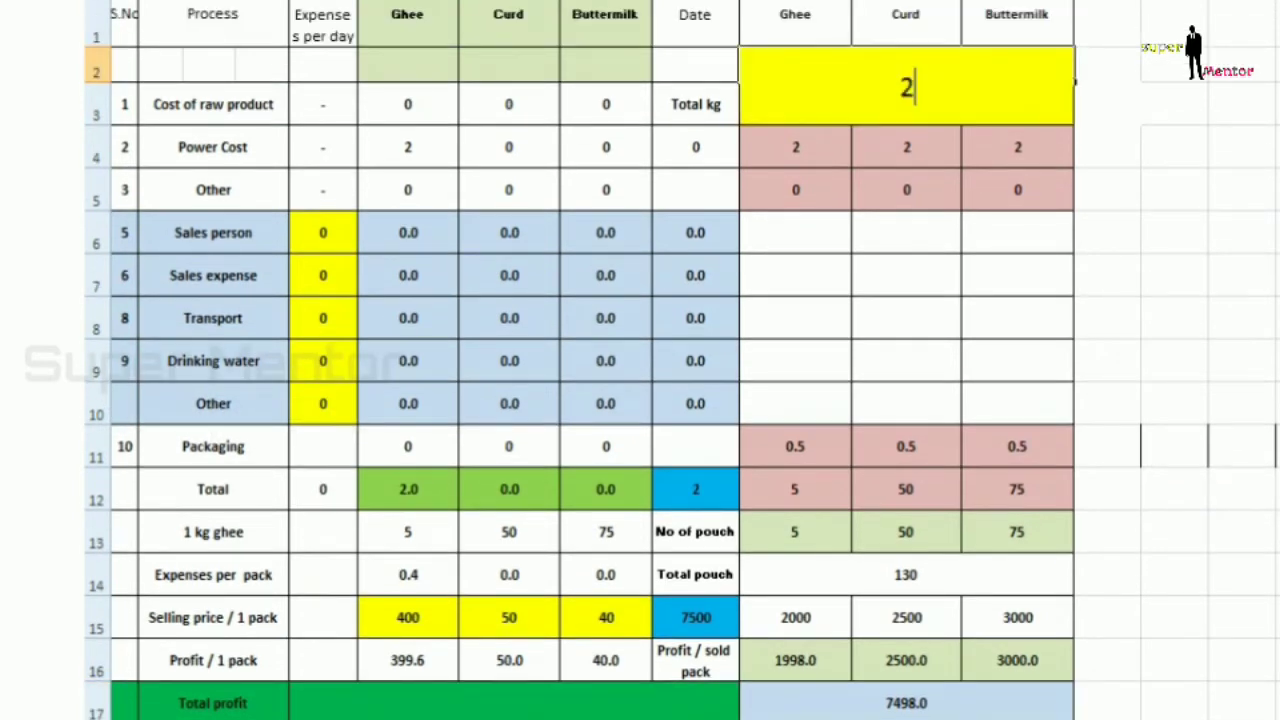
{"action": "key", "text": "Tab"}
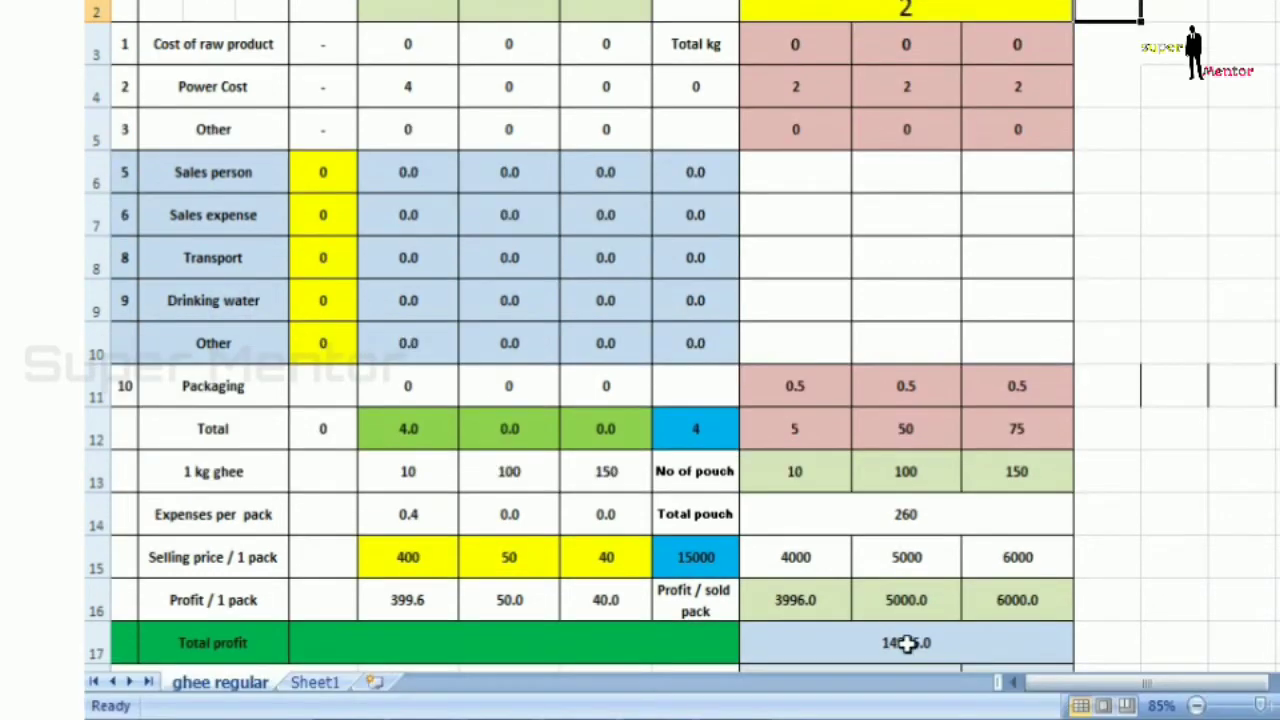
{"action": "left_click", "coordinate": [906, 703]}
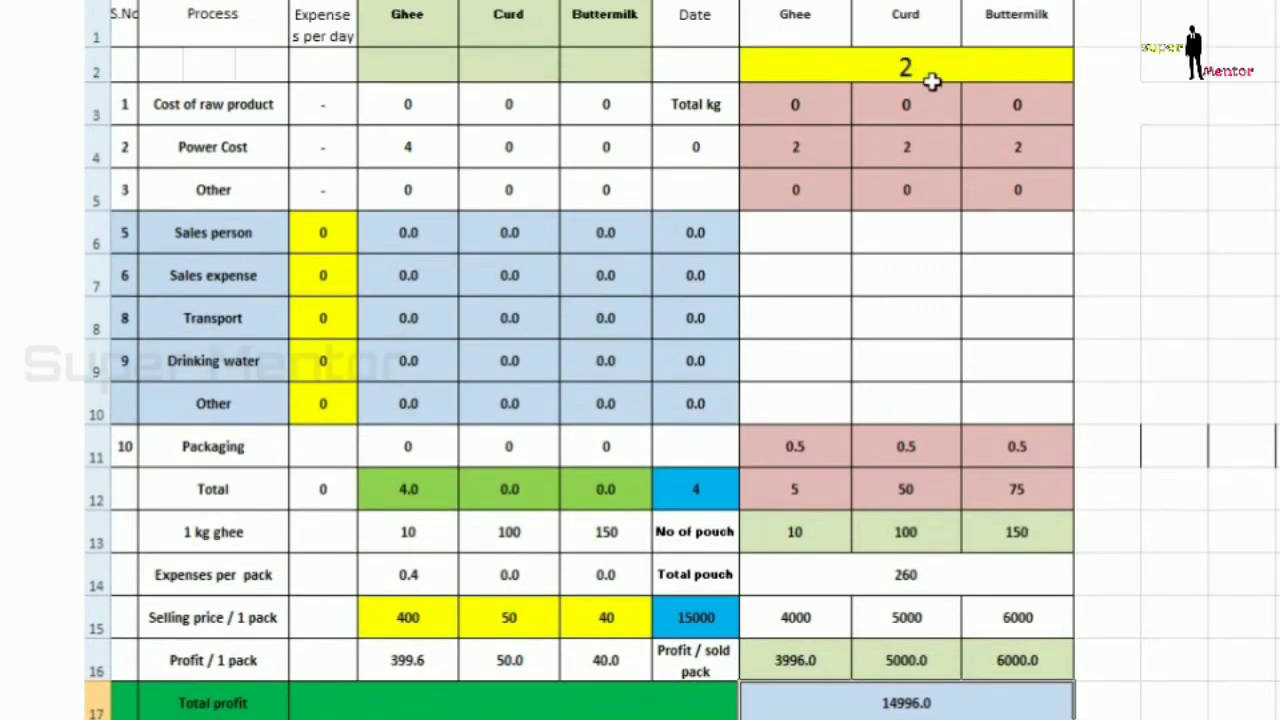
- Set the yellow row 2 input cell to 30 and inspect the total profit and each product's number of pouches
{"action": "left_click", "coordinate": [930, 15]}
{"action": "type", "text": "30"}
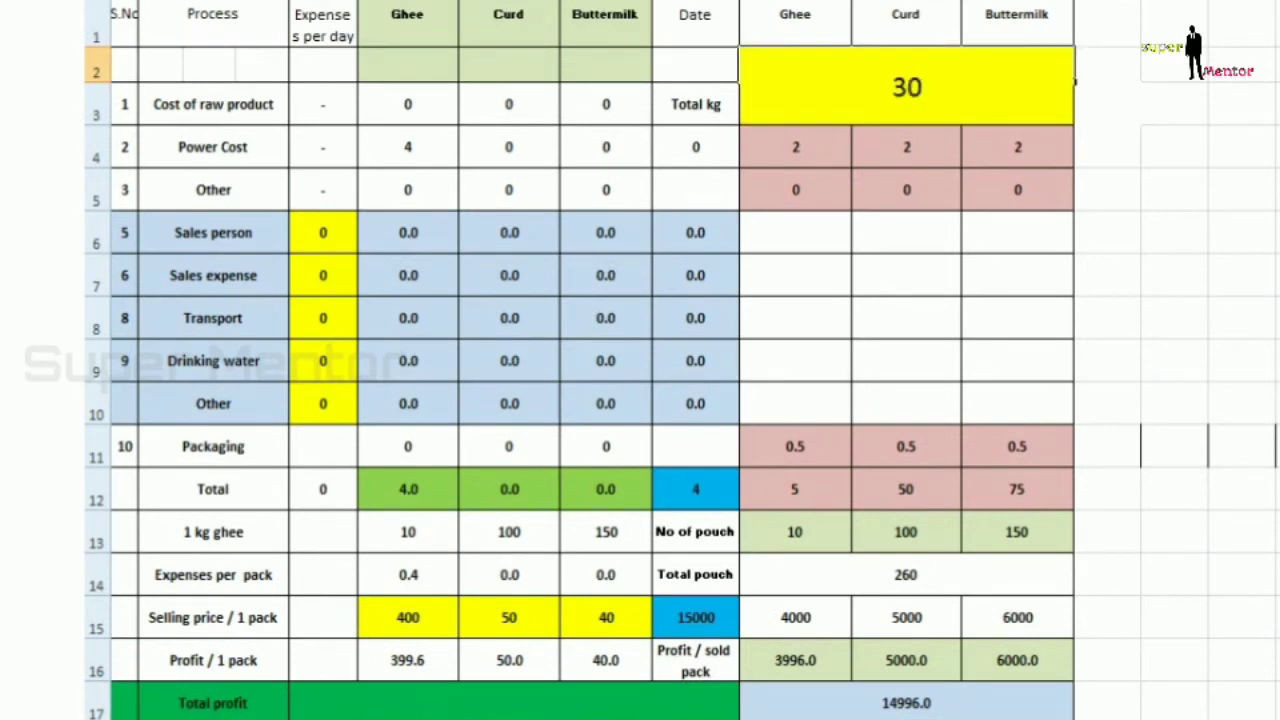
{"action": "key", "text": "Return"}
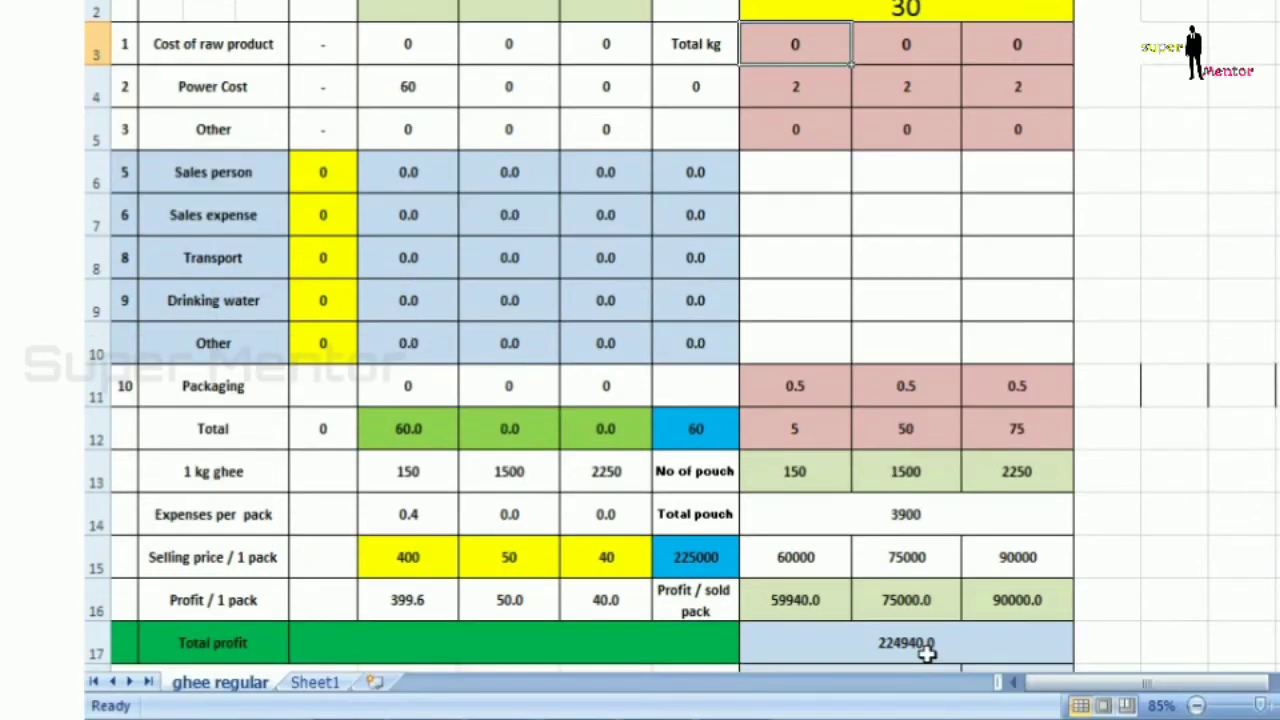
{"action": "left_click", "coordinate": [930, 708]}
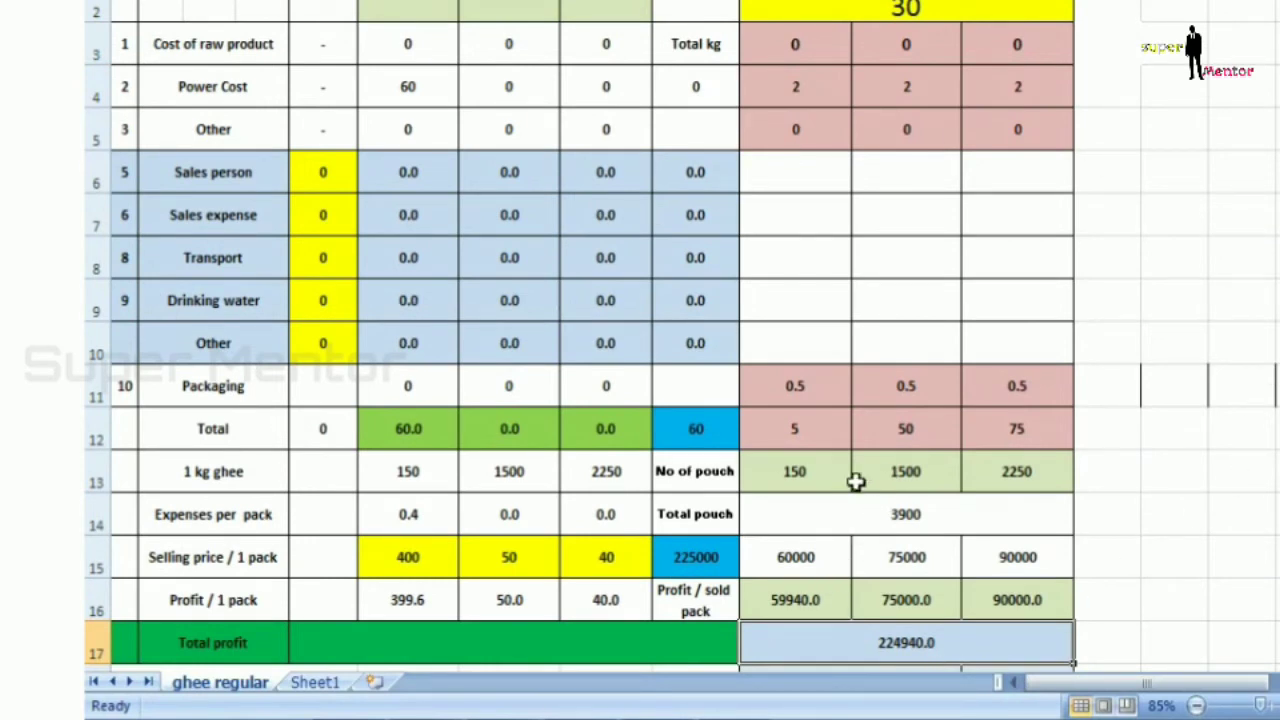
{"action": "left_click", "coordinate": [820, 485]}
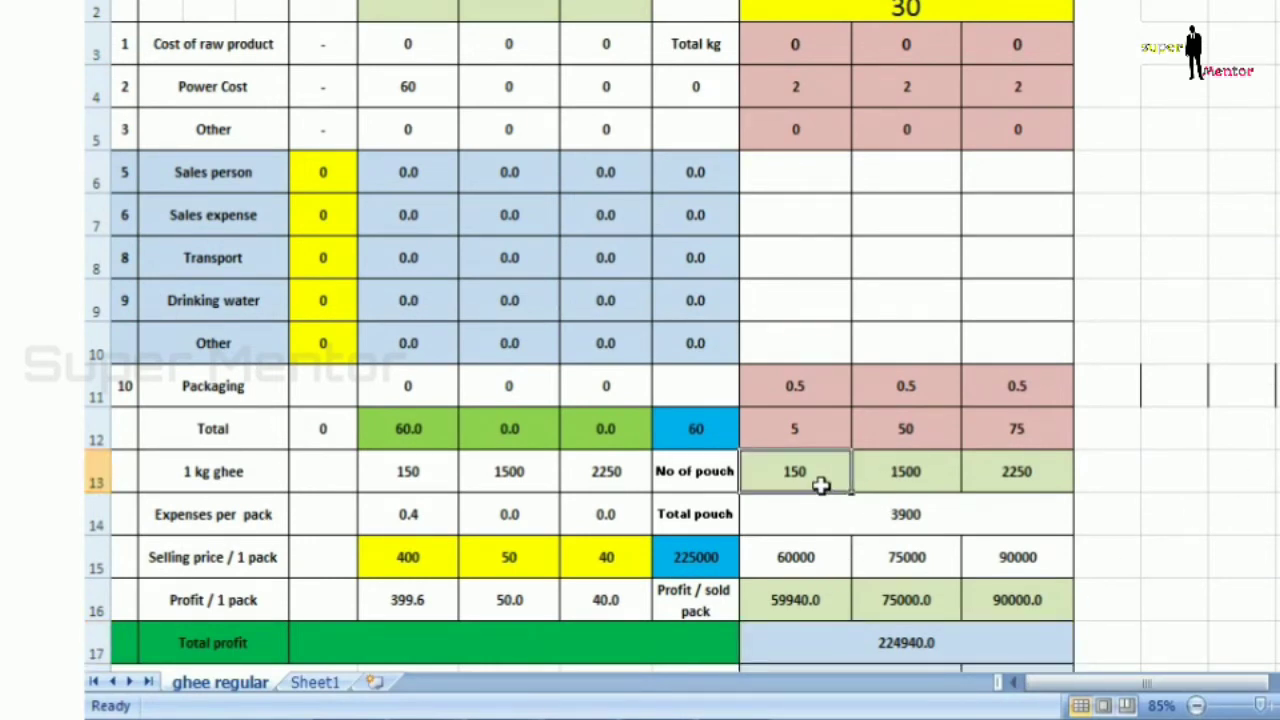
{"action": "left_click", "coordinate": [940, 482]}
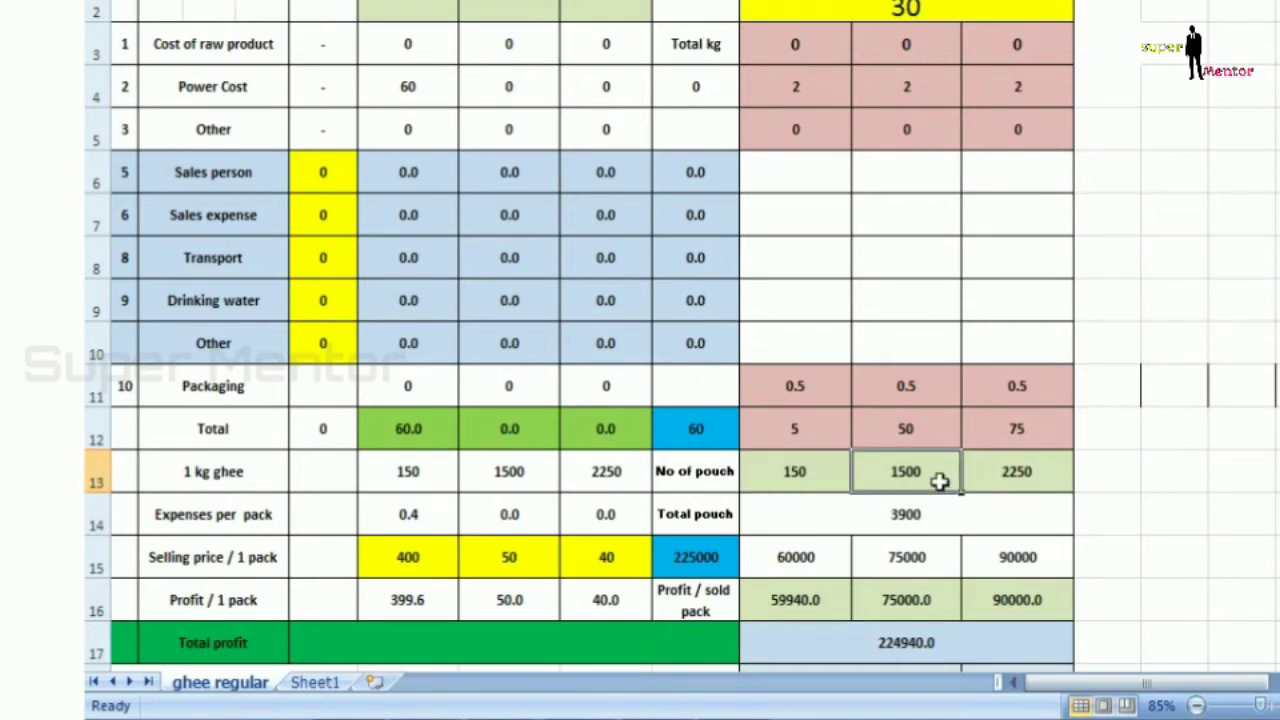
{"action": "left_click", "coordinate": [1018, 468]}
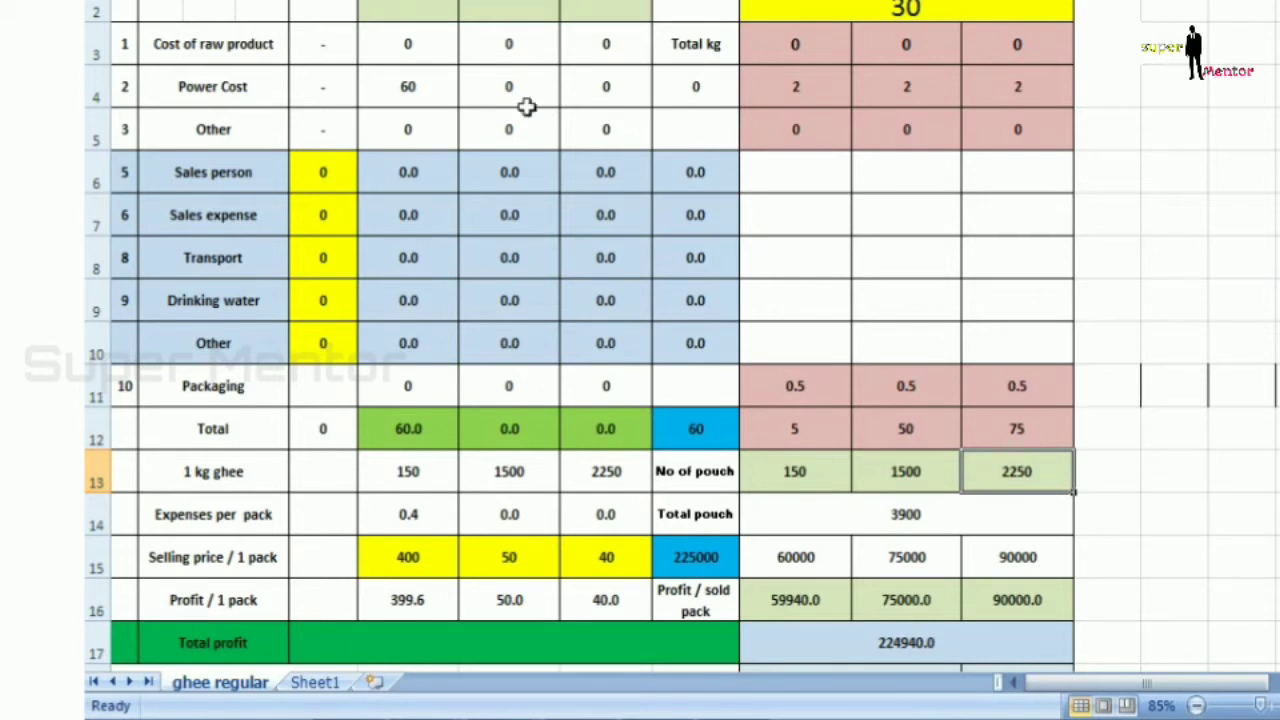
- Set the yellow row 2 input cell to 15 and review the pouch counts and the total profit
{"action": "scroll", "coordinate": [529, 106], "scroll_direction": "up", "scroll_amount": 1}
{"action": "left_click", "coordinate": [948, 70]}
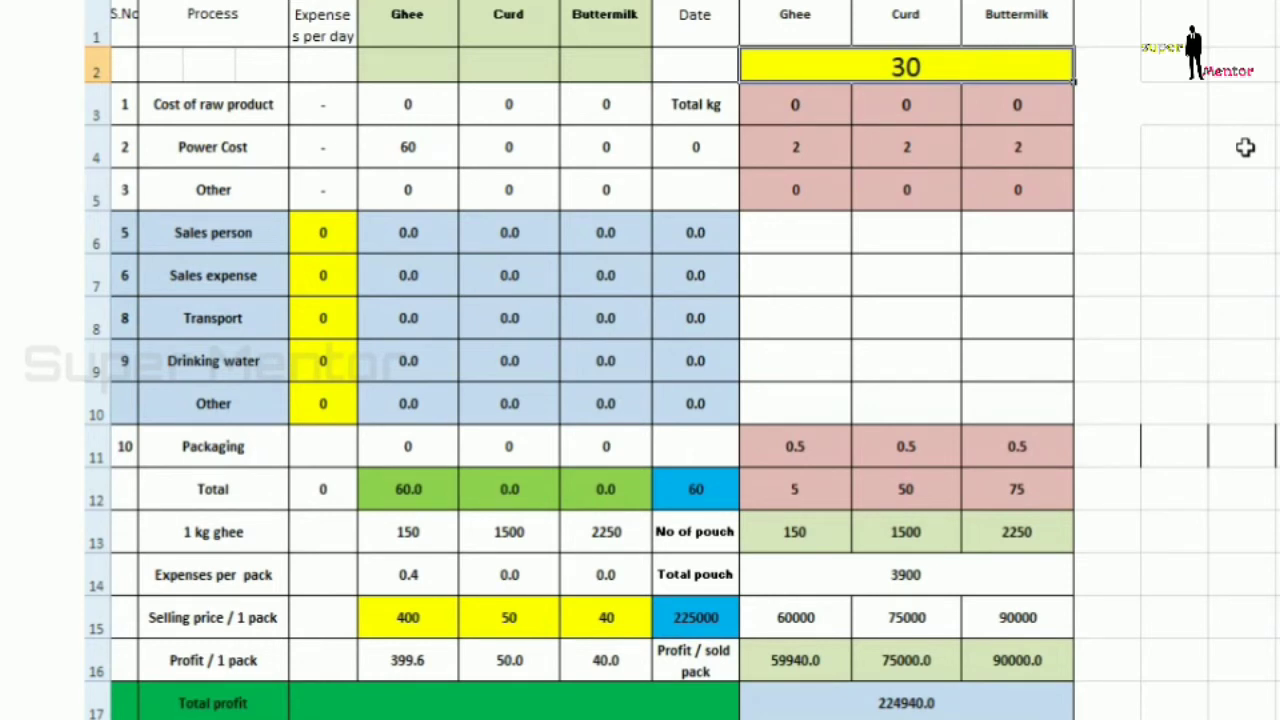
{"action": "type", "text": "15"}
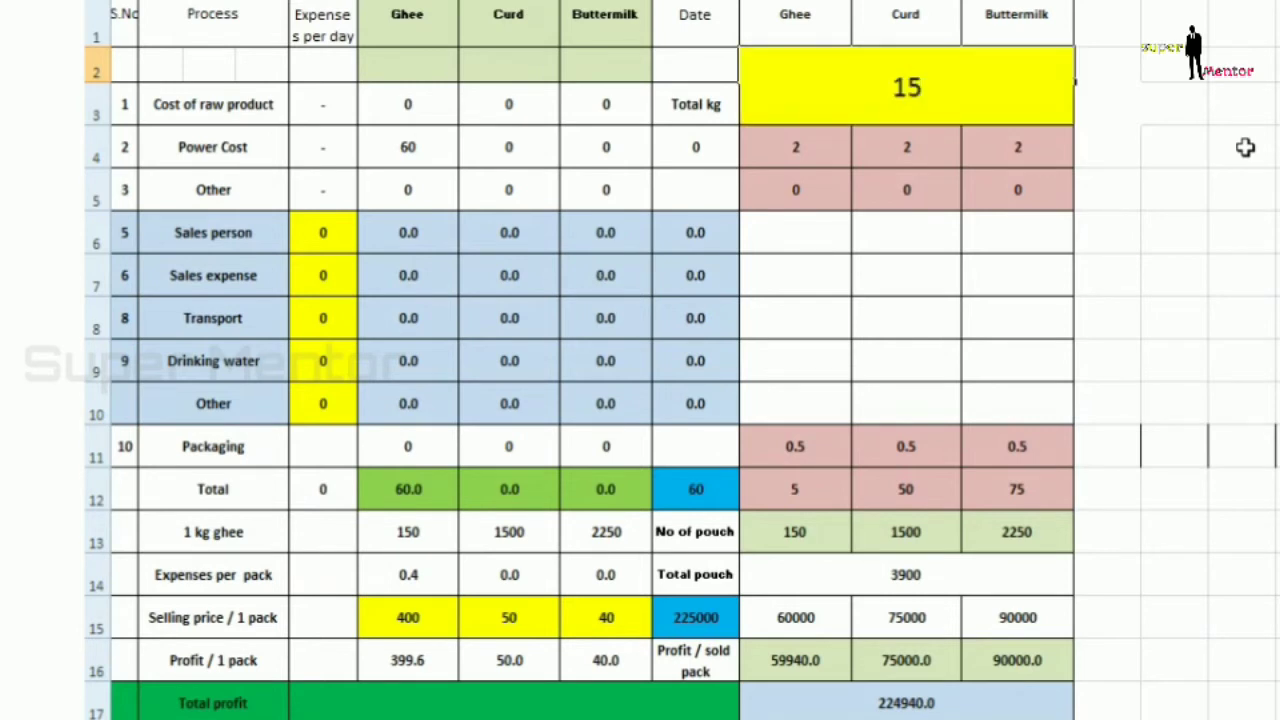
{"action": "key", "text": "Return"}
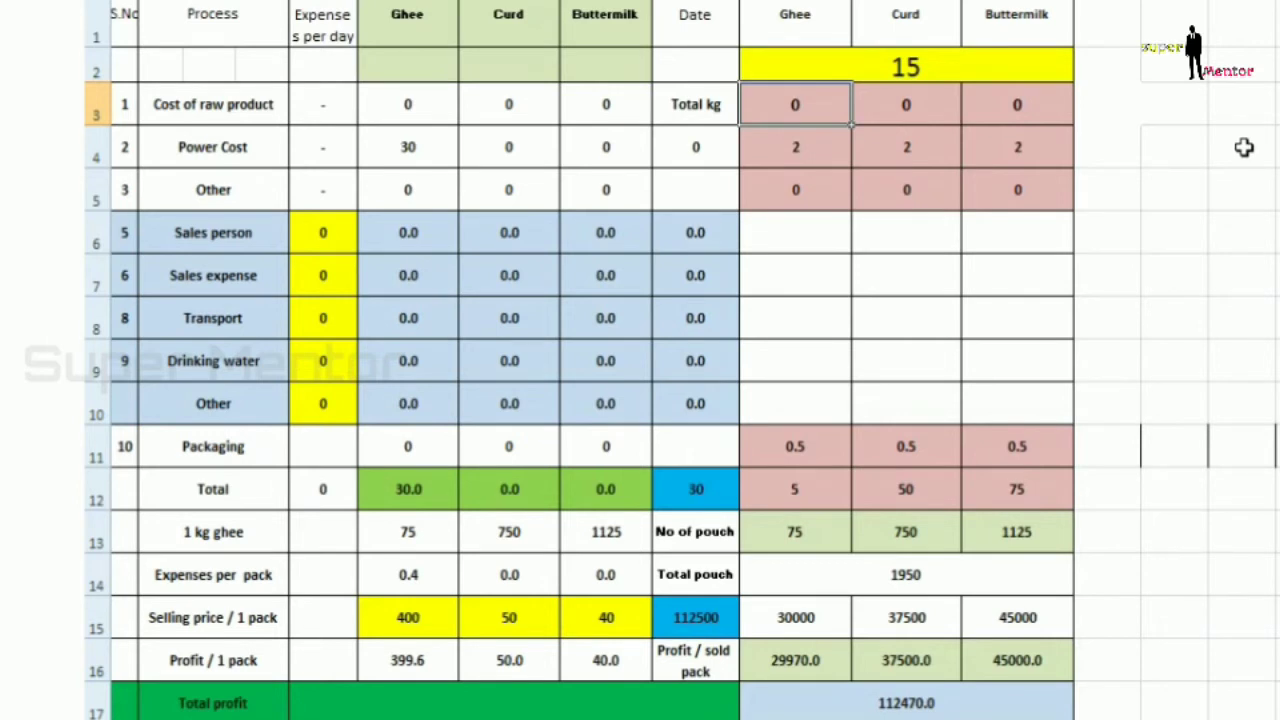
{"action": "left_click", "coordinate": [775, 543]}
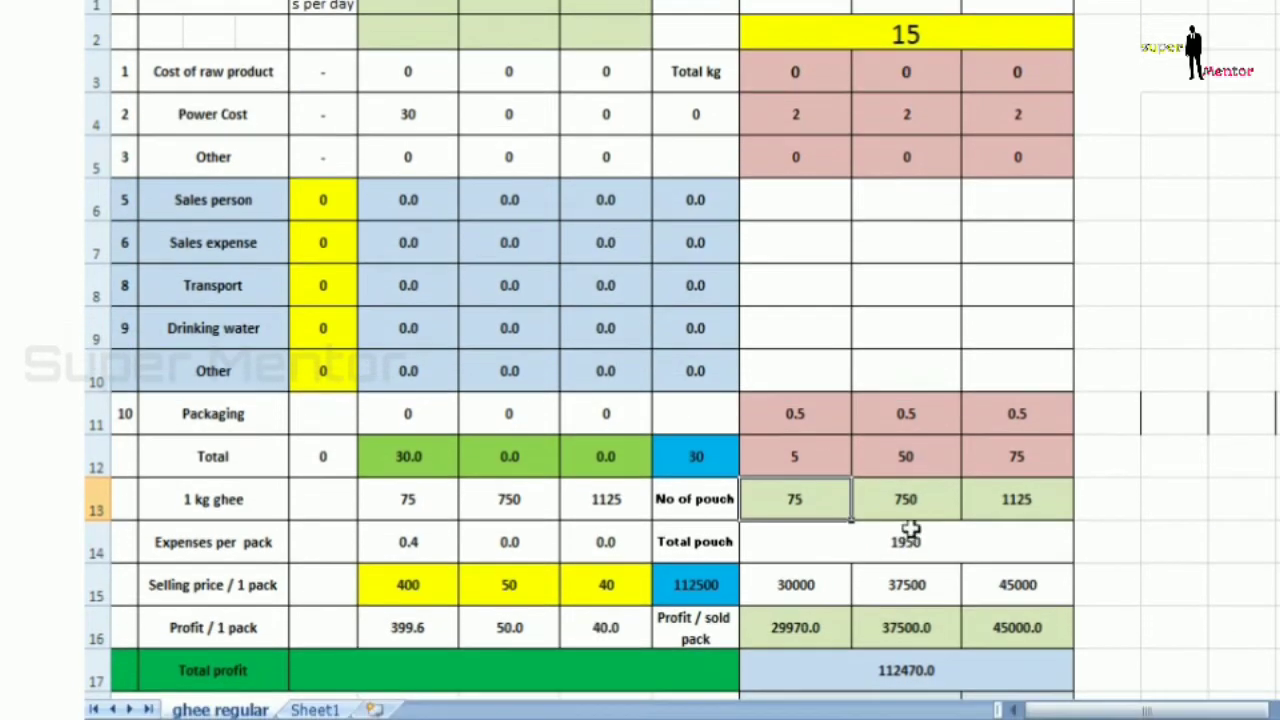
{"action": "left_click", "coordinate": [908, 510]}
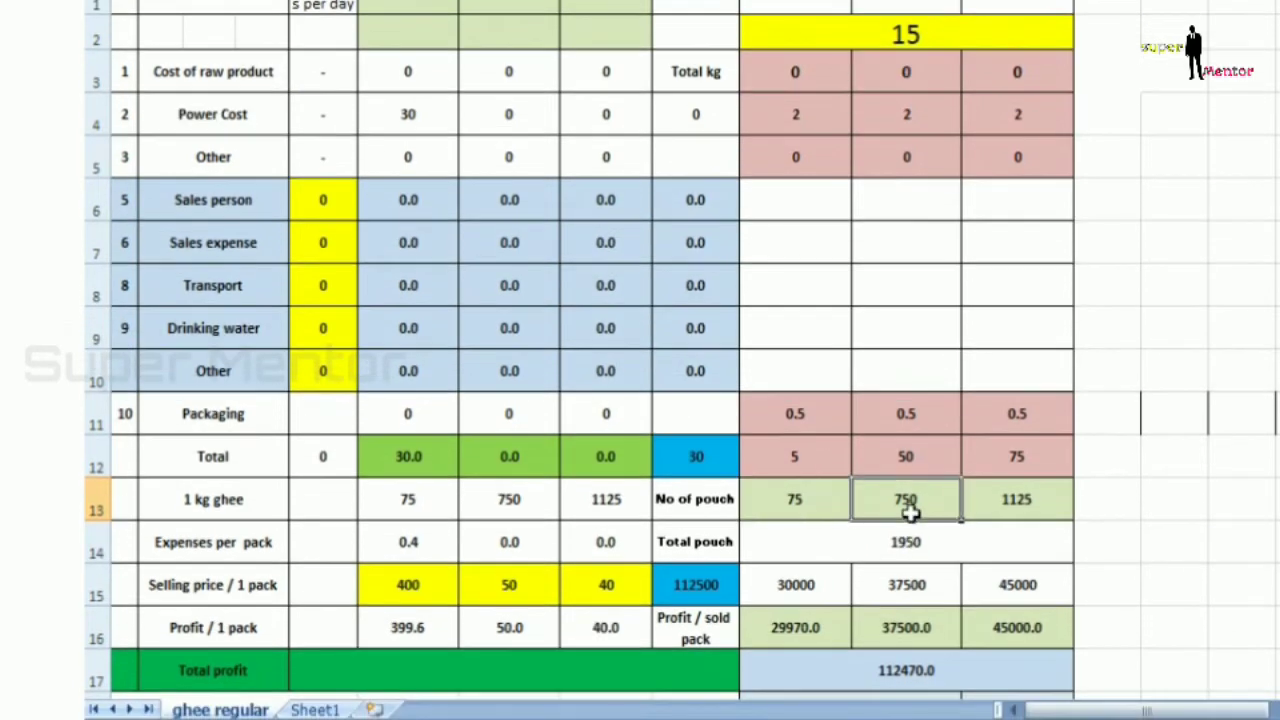
{"action": "left_click", "coordinate": [1036, 505]}
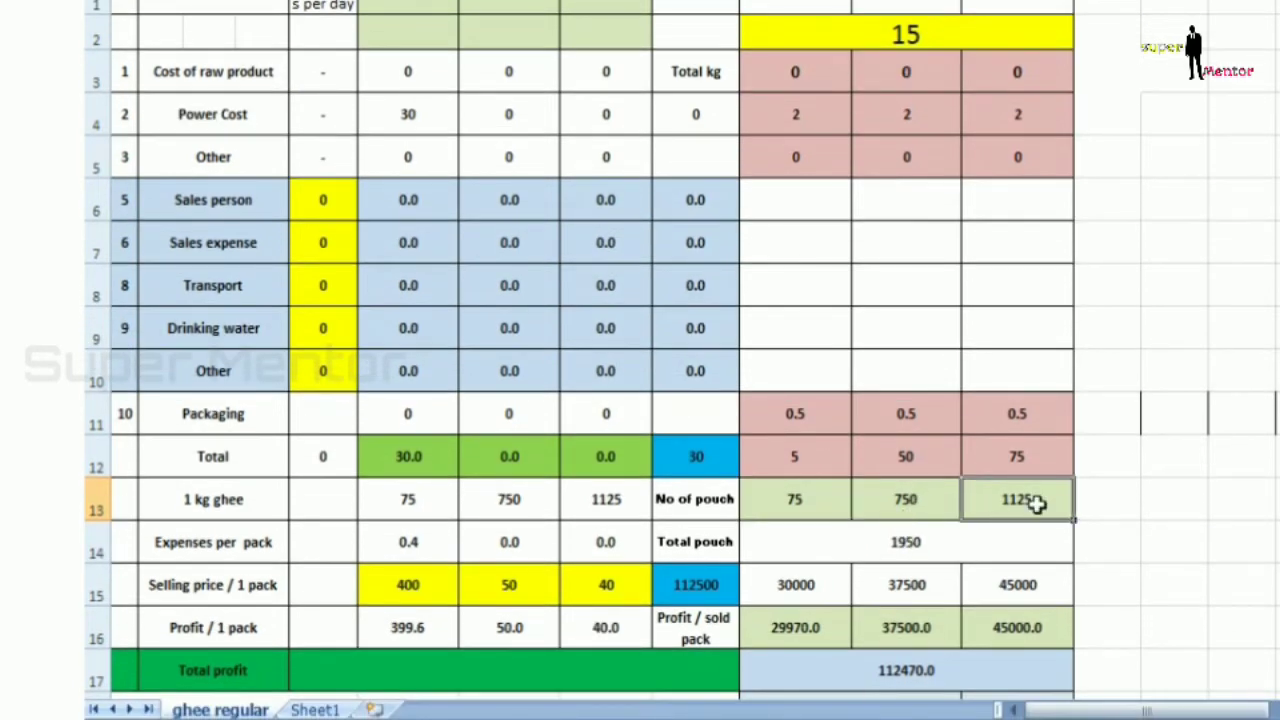
{"action": "left_click", "coordinate": [920, 498]}
{"action": "left_click", "coordinate": [1032, 500]}
{"action": "key", "text": "Down"}
{"action": "key", "text": "Down"}
{"action": "key", "text": "Down"}
{"action": "key", "text": "Down"}
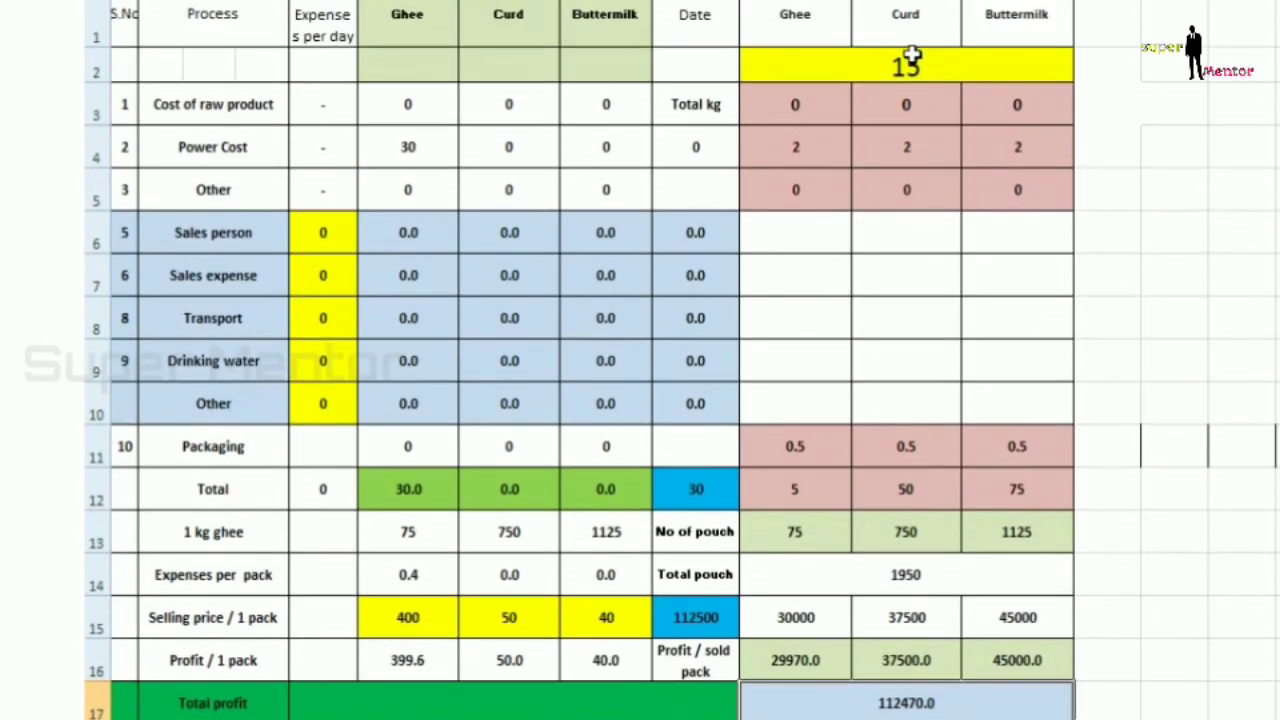
- Set the yellow row 2 input cell to 7 and check the pouch counts for ghee, curd and buttermilk plus the total profit
{"action": "left_click", "coordinate": [906, 8]}
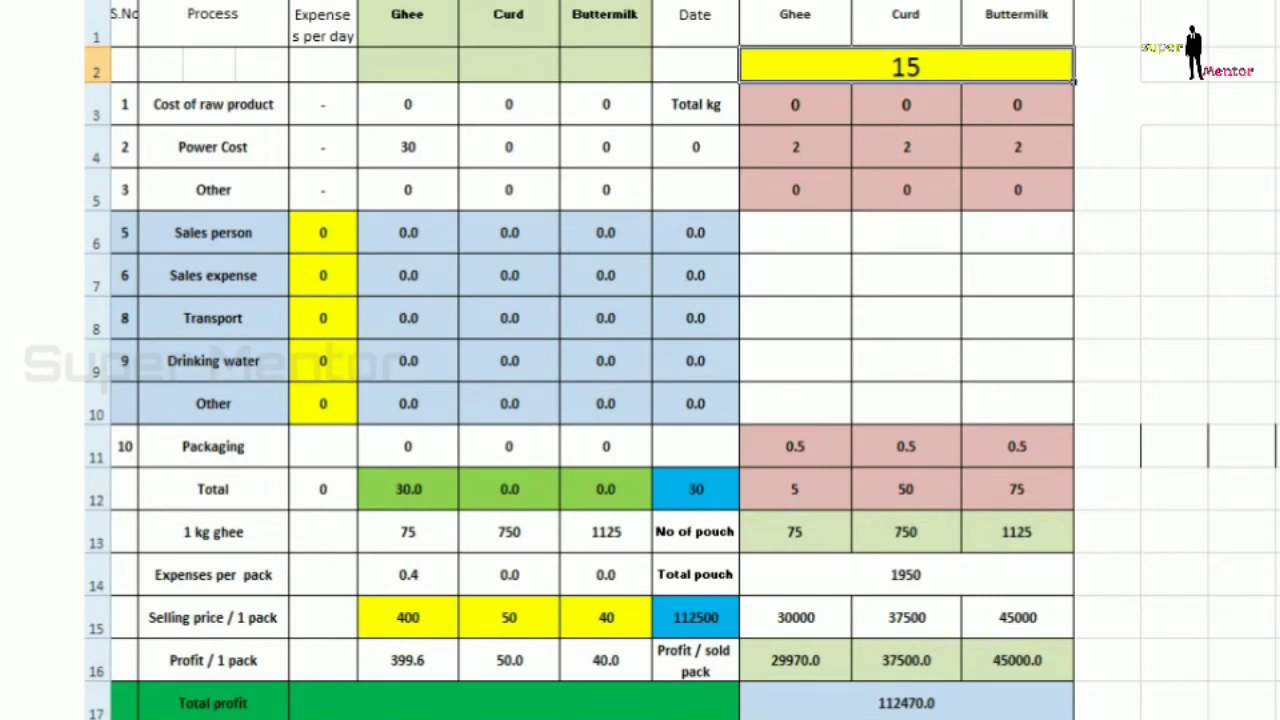
{"action": "type", "text": "7"}
{"action": "key", "text": "Return"}
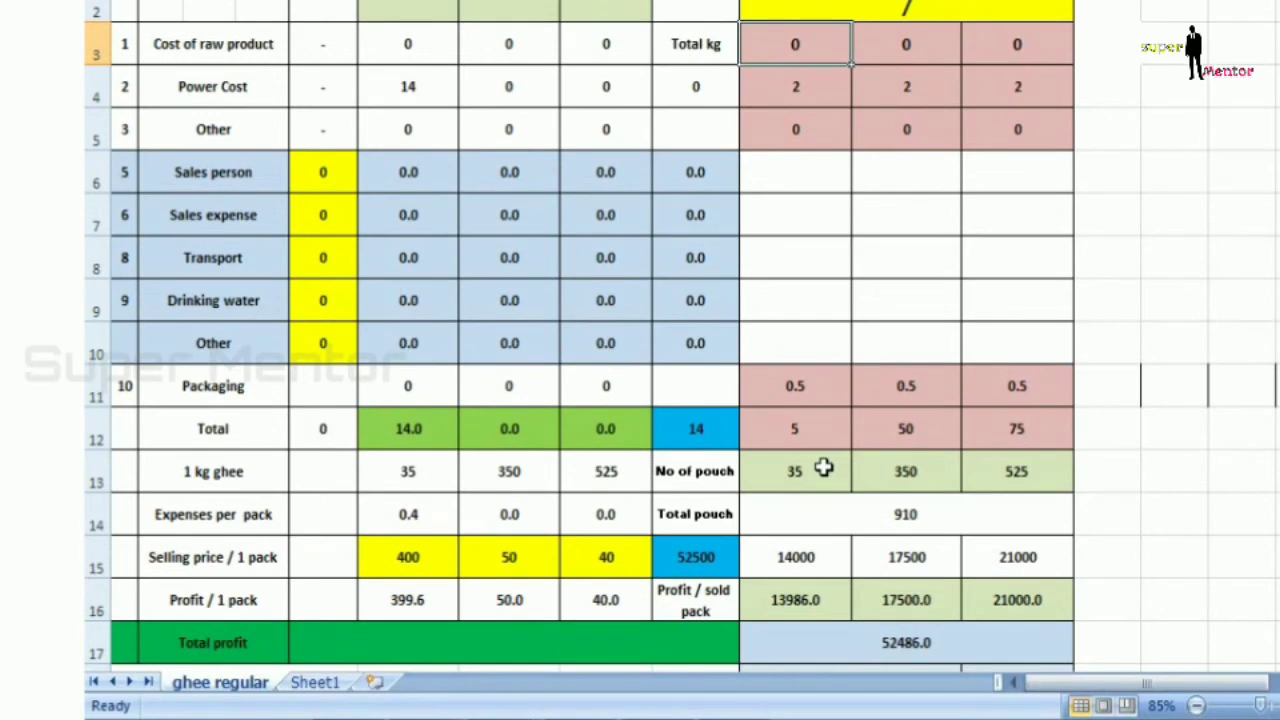
{"action": "left_click", "coordinate": [822, 528]}
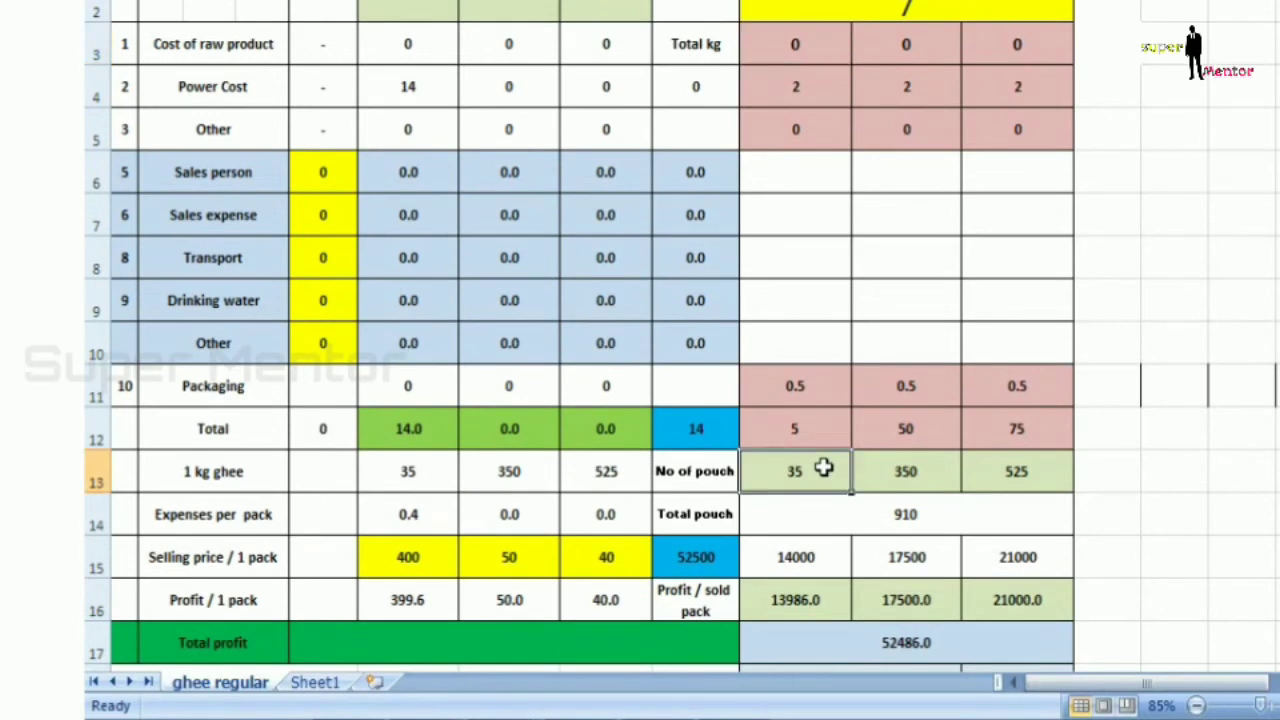
{"action": "left_click", "coordinate": [925, 474]}
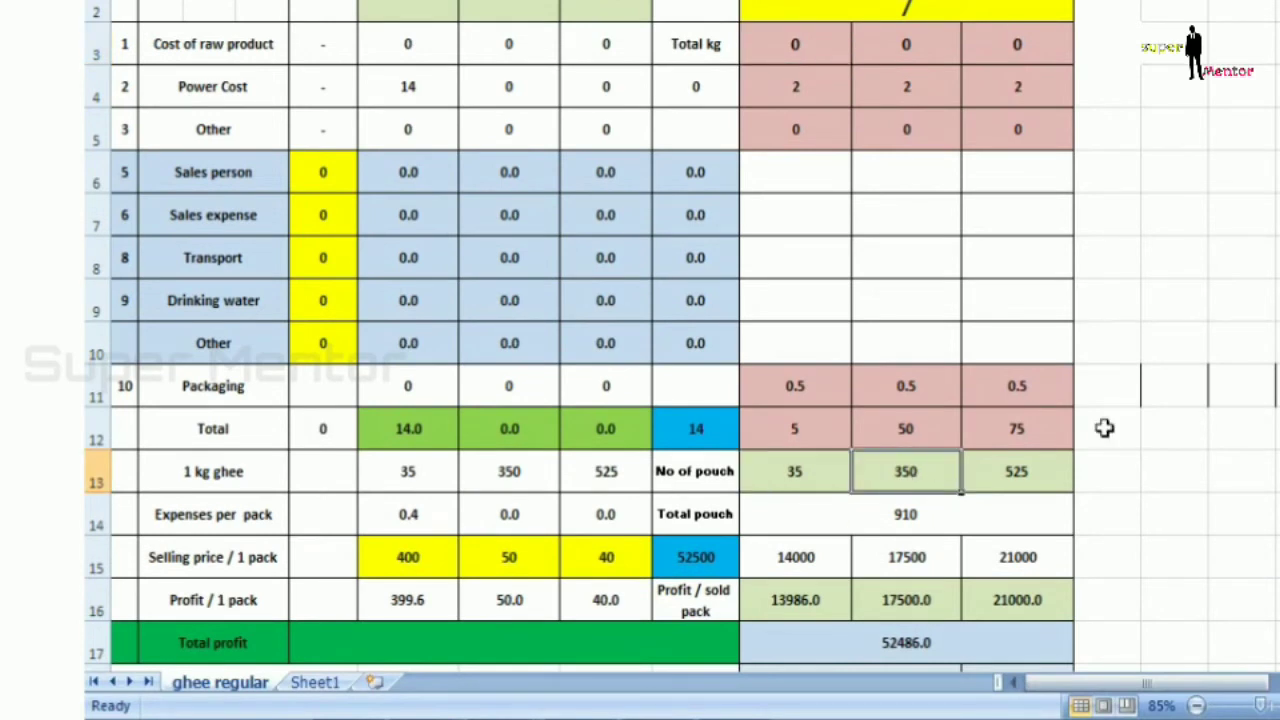
{"action": "left_click", "coordinate": [1040, 479]}
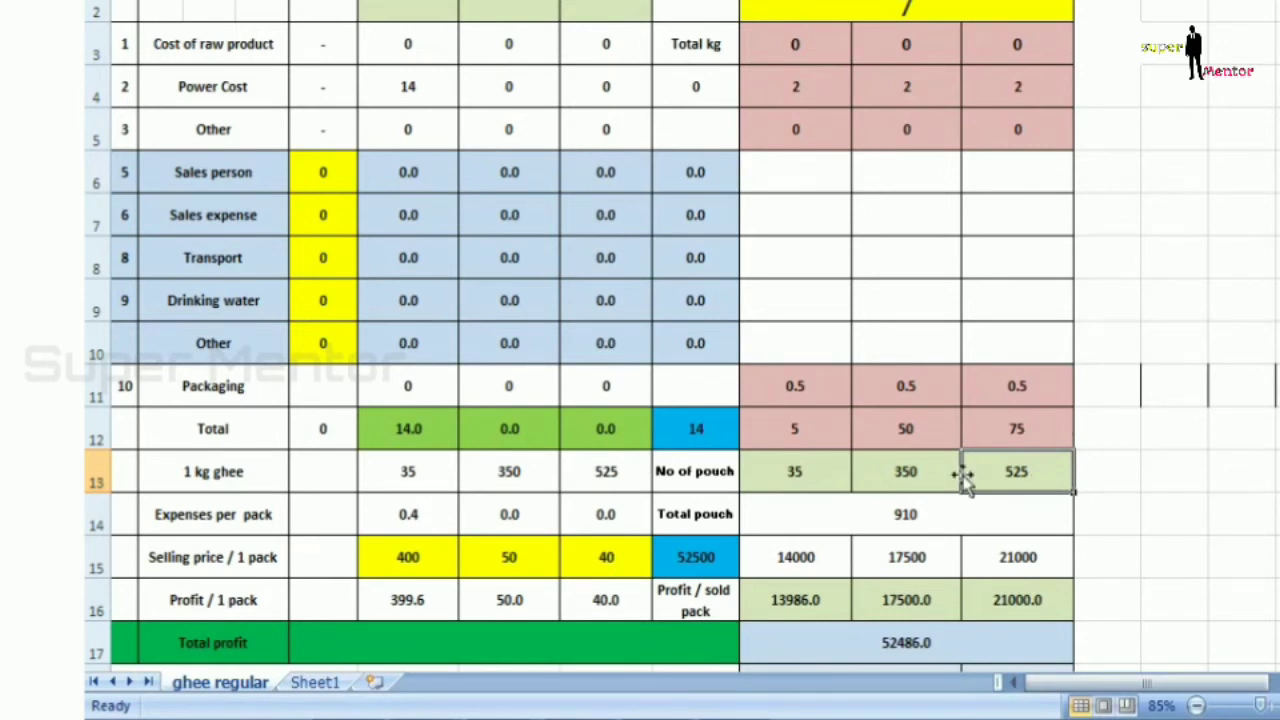
{"action": "left_click", "coordinate": [879, 648]}
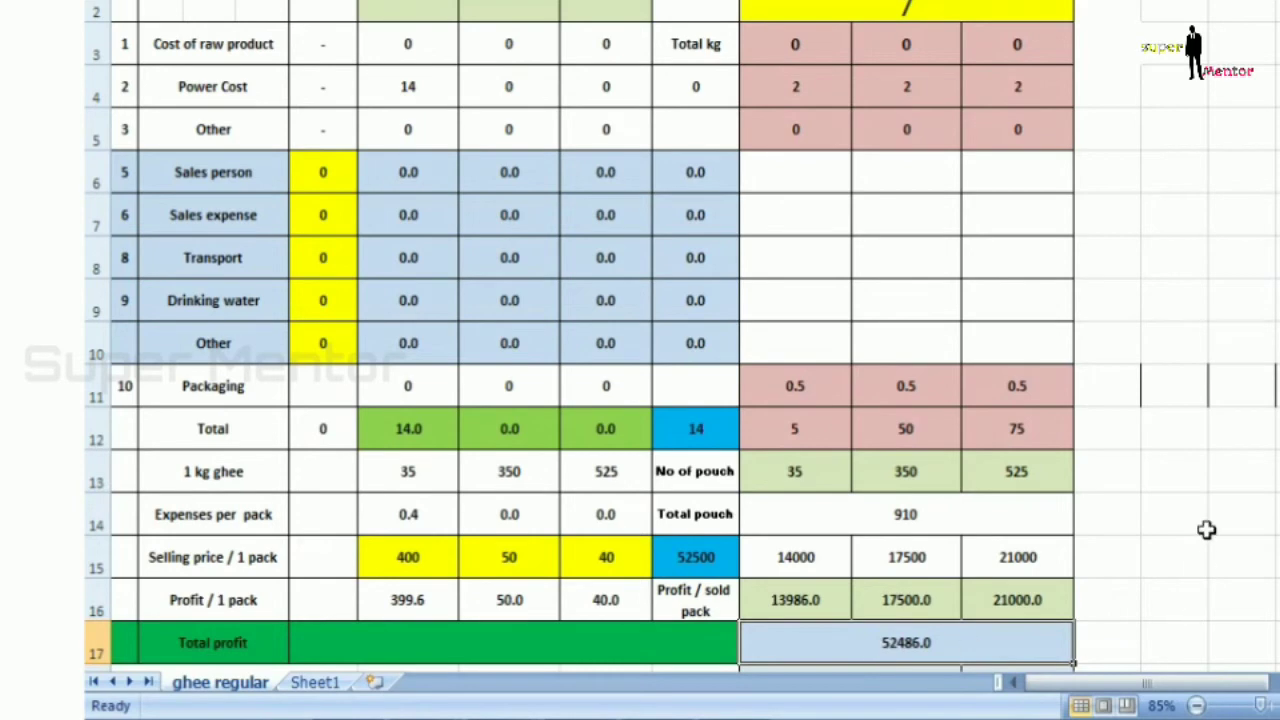
- Set the yellow row 2 input cell to 3 and examine the three products' pouch counts and the total profit
{"action": "left_click", "coordinate": [906, 8]}
{"action": "type", "text": "3"}
{"action": "key", "text": "Return"}
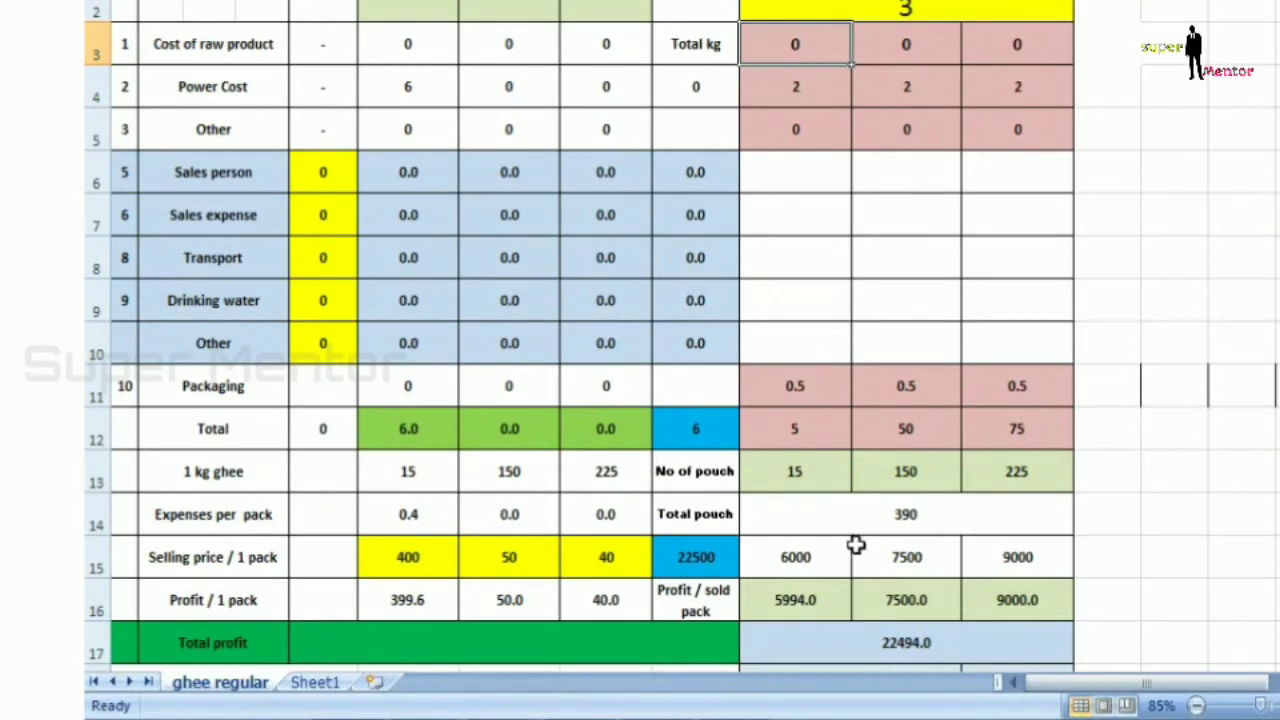
{"action": "left_click", "coordinate": [791, 520]}
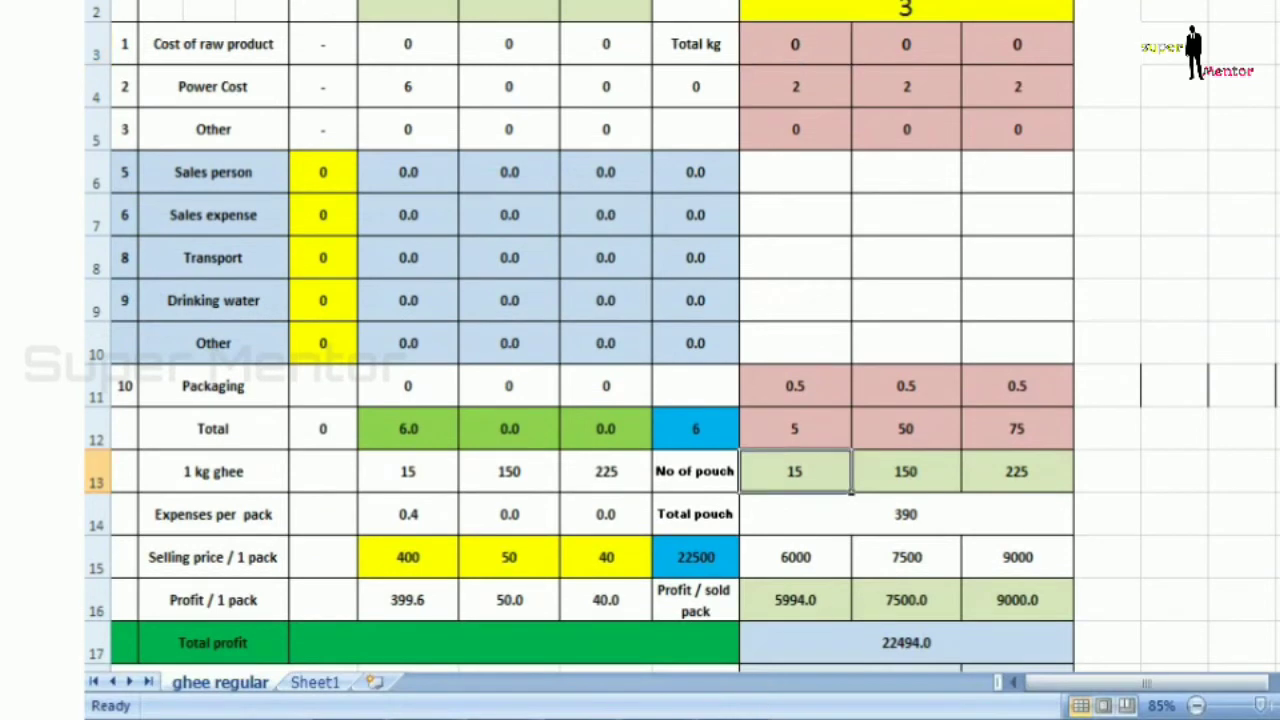
{"action": "left_click", "coordinate": [912, 484]}
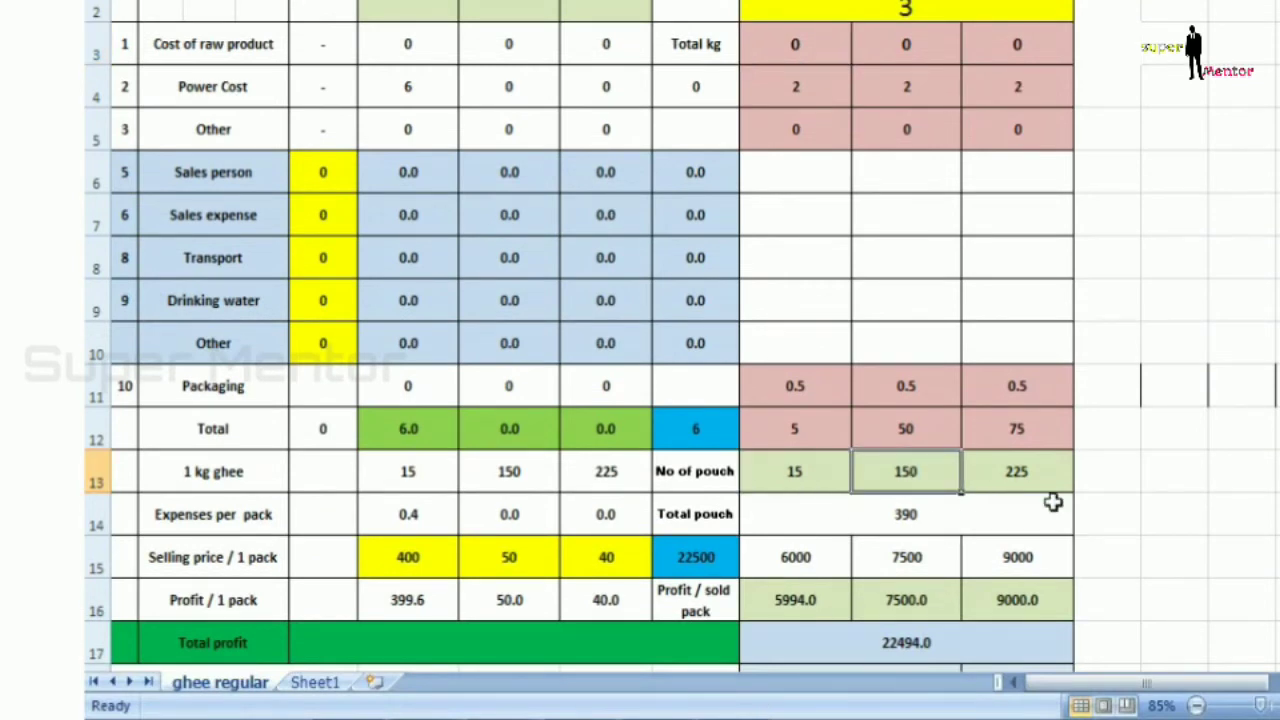
{"action": "left_click", "coordinate": [1013, 475]}
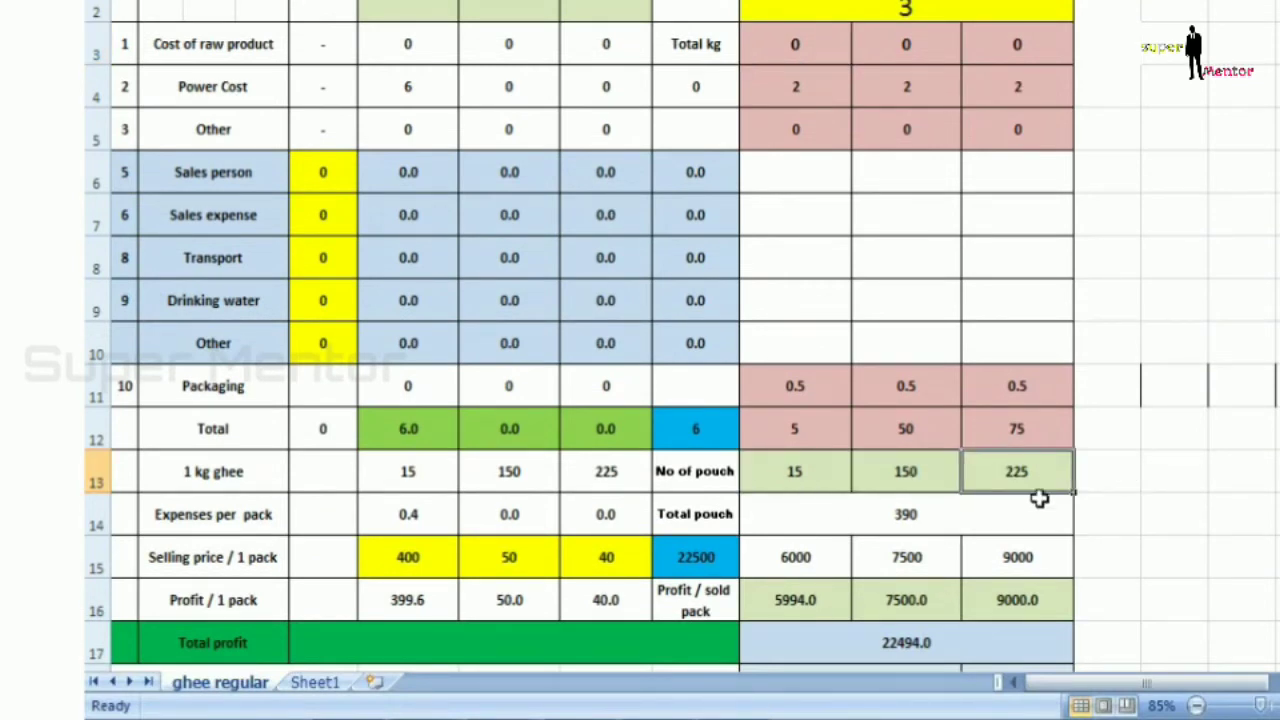
{"action": "left_click", "coordinate": [910, 632]}
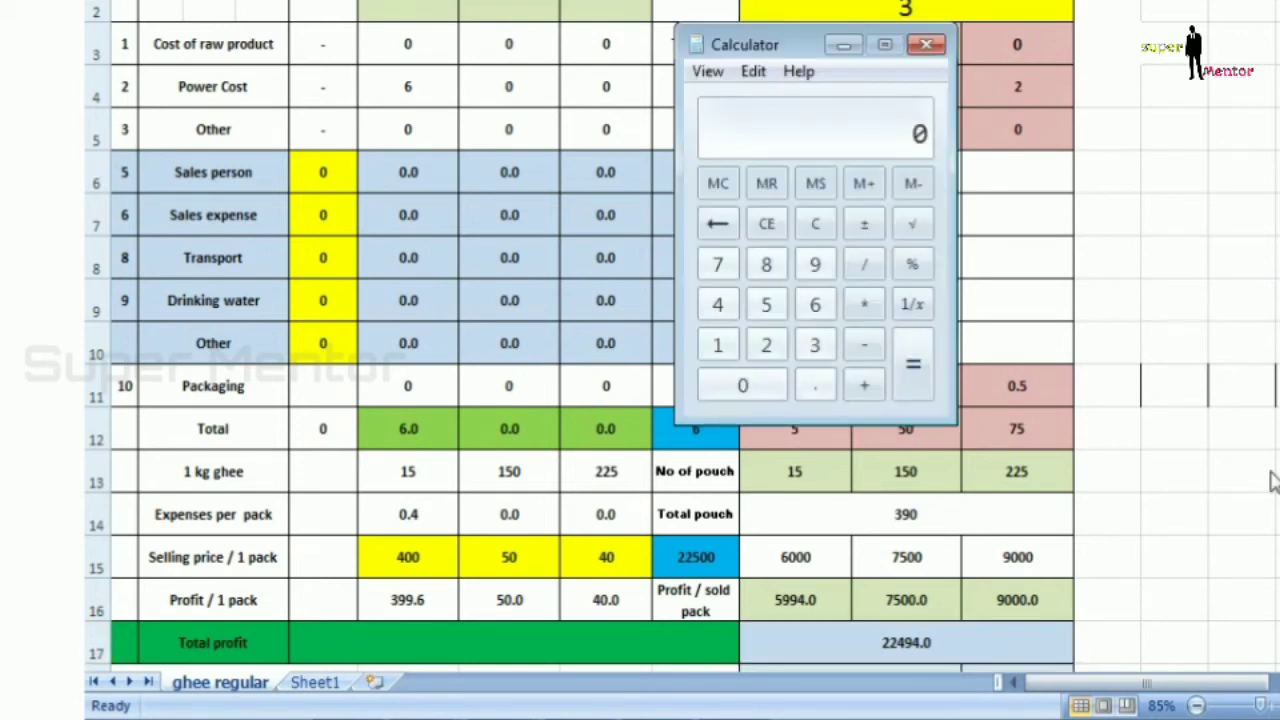
- Multiply 36 by 100 and divide the result by 3 in Calculator, and close Calculator
{"action": "type", "text": "36*100"}
{"action": "key", "text": "Return"}
{"action": "left_click", "coordinate": [869, 264]}
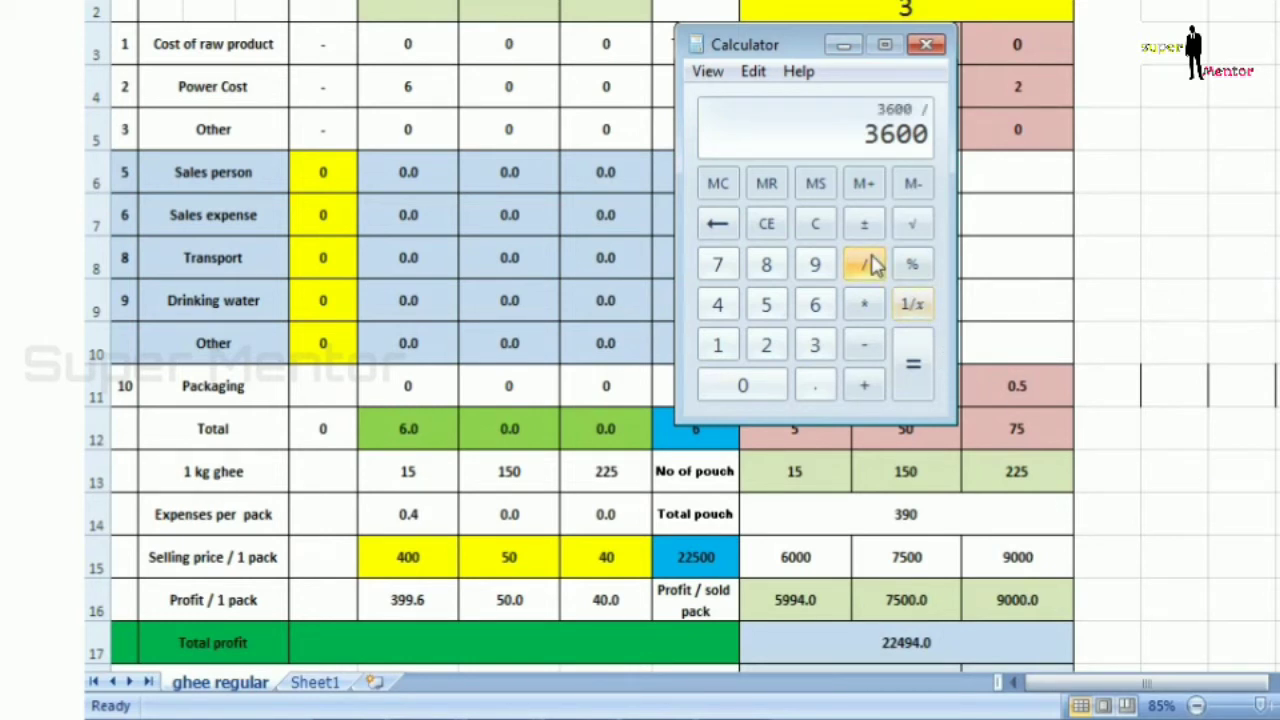
{"action": "type", "text": "3"}
{"action": "key", "text": "Return"}
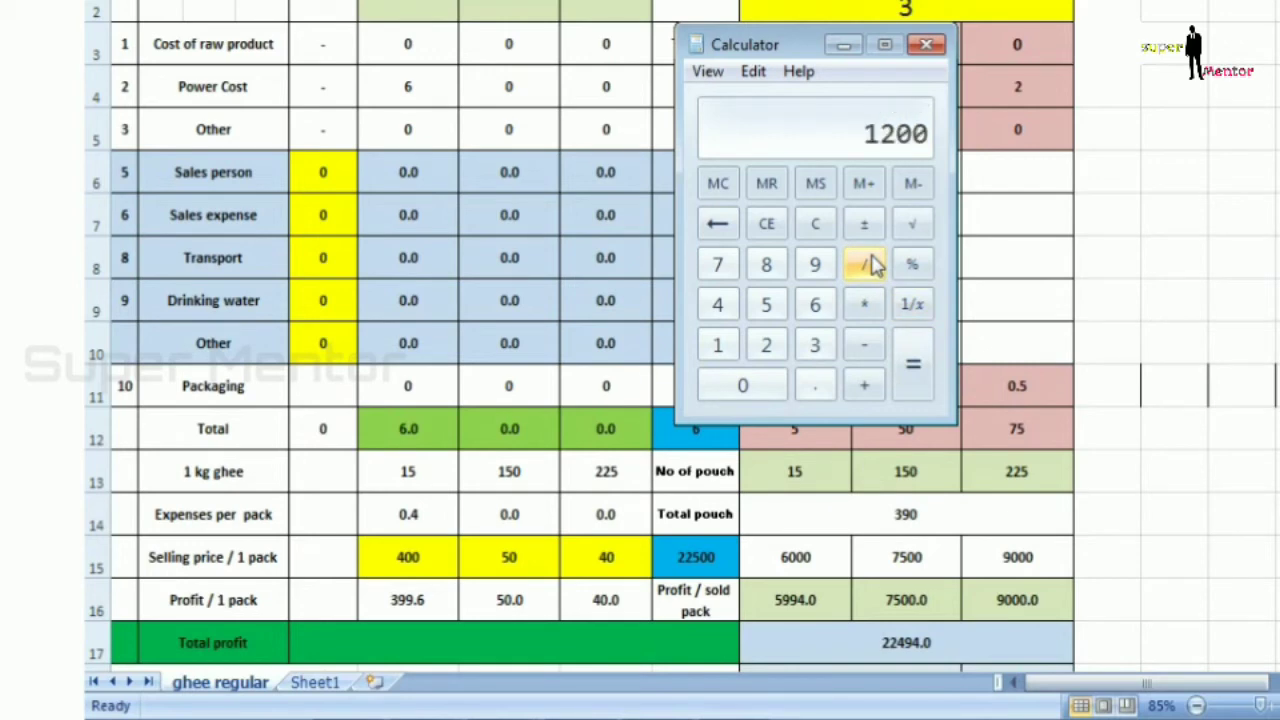
{"action": "left_click", "coordinate": [926, 44]}
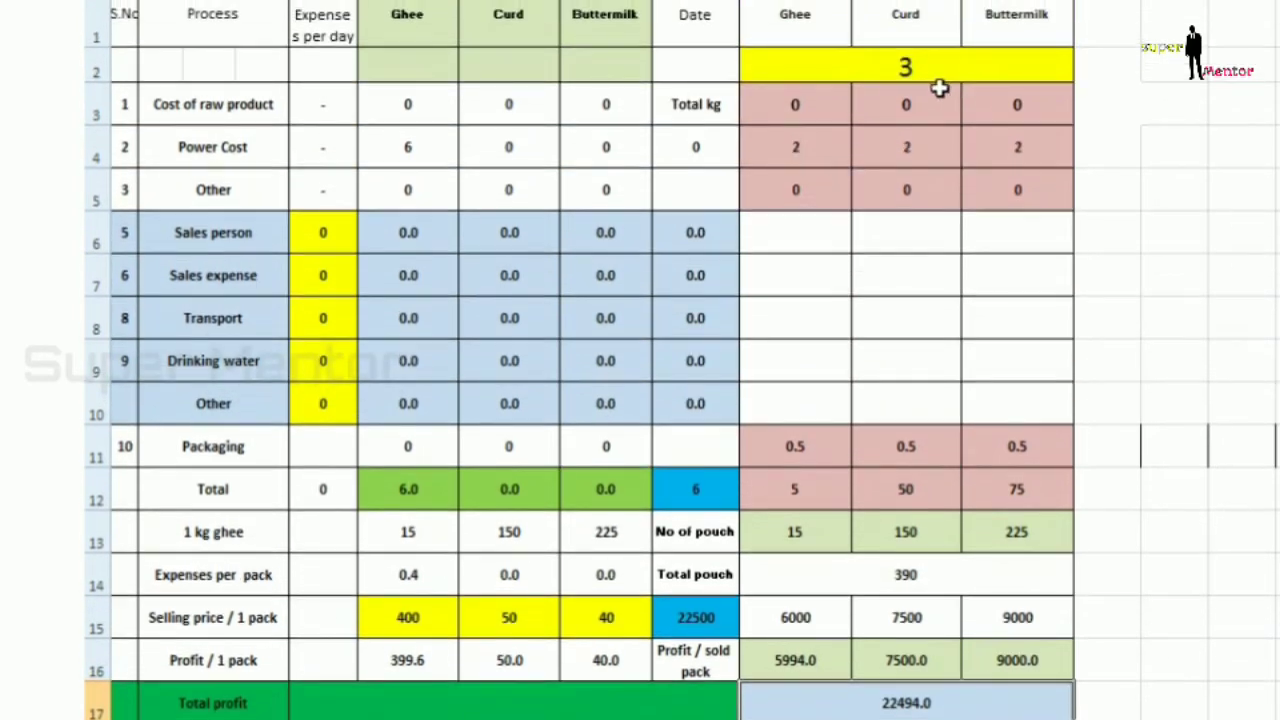
- Set the yellow row 2 input cell to 1
{"action": "left_click", "coordinate": [928, 80]}
{"action": "type", "text": "1"}
{"action": "key", "text": "Return"}
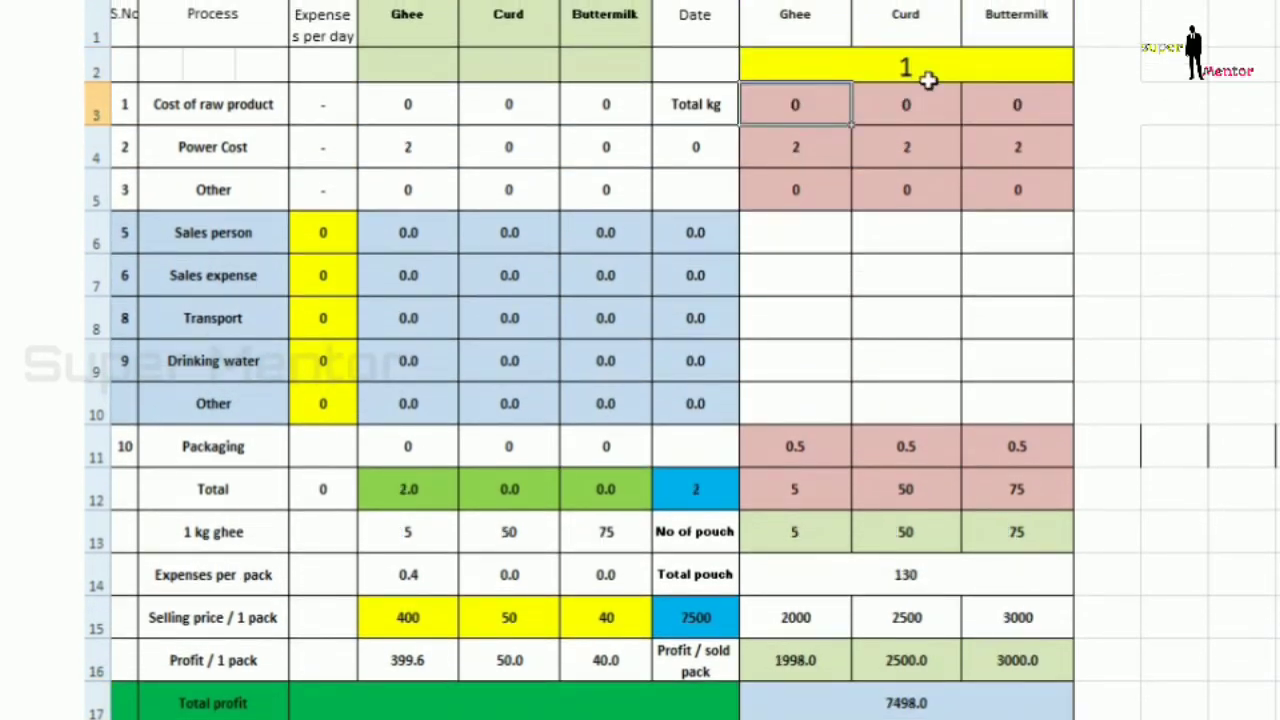
- Set the per-unit raw product cost to 1200 for ghee, curd and buttermilk, and check the pouch counts and total profit
{"action": "type", "text": "12000"}
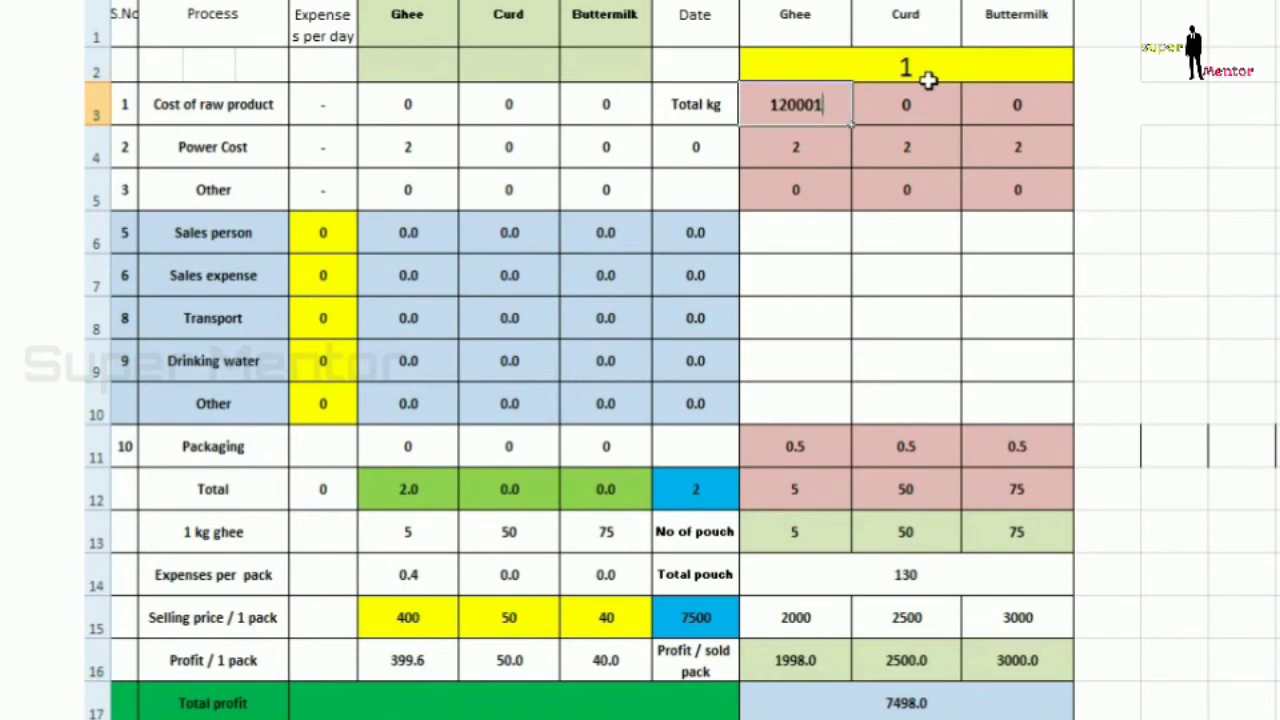
{"action": "key", "text": "BackSpace"}
{"action": "key", "text": "Tab"}
{"action": "type", "text": "1"}
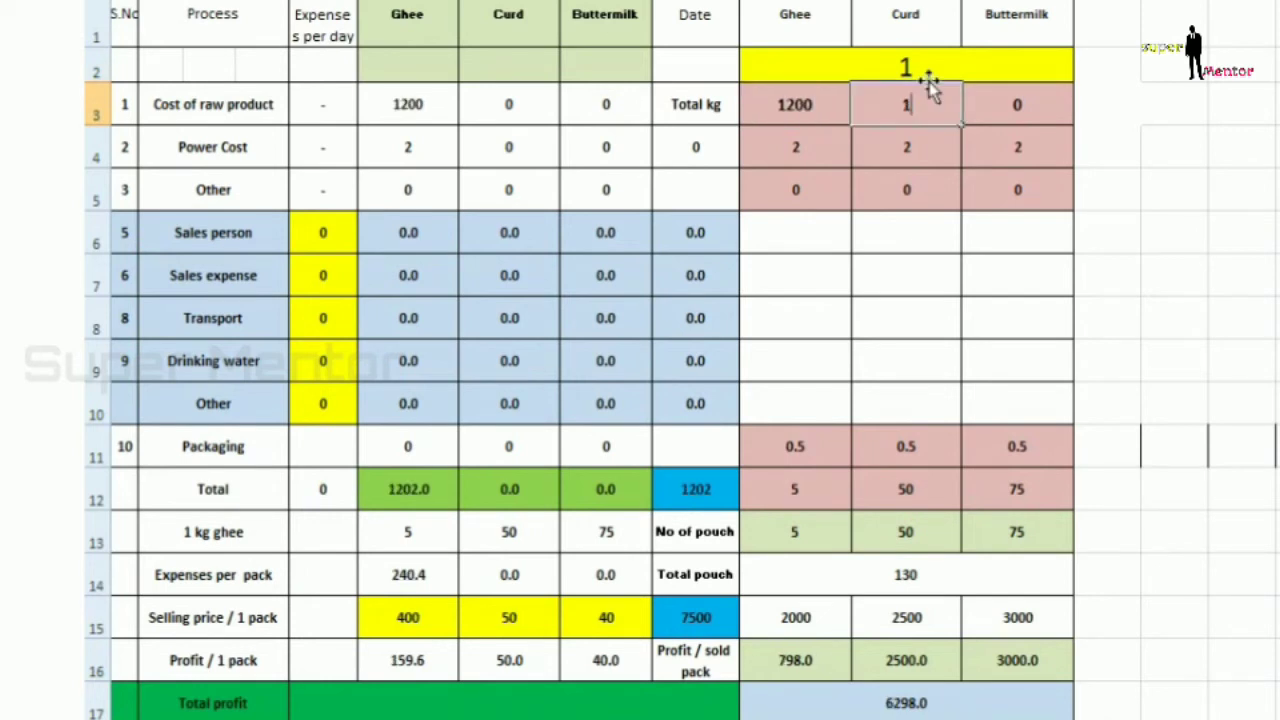
{"action": "type", "text": "200"}
{"action": "key", "text": "Tab"}
{"action": "type", "text": "1200"}
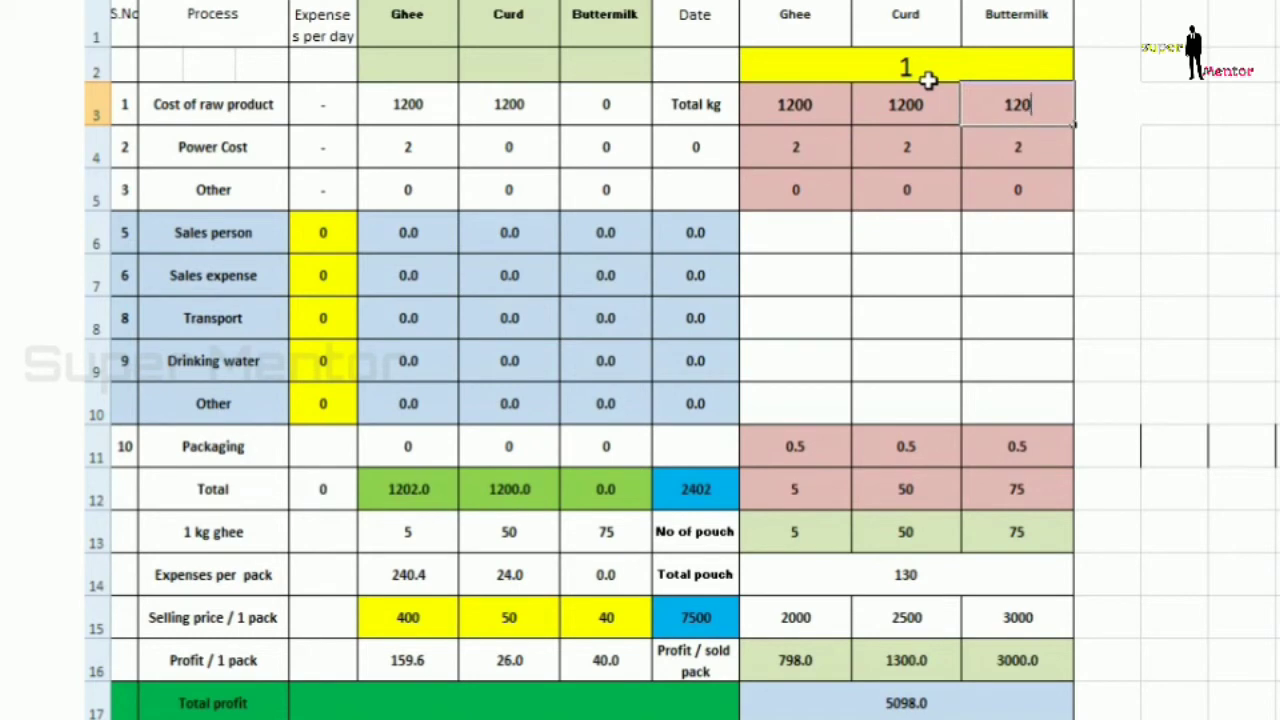
{"action": "key", "text": "Return"}
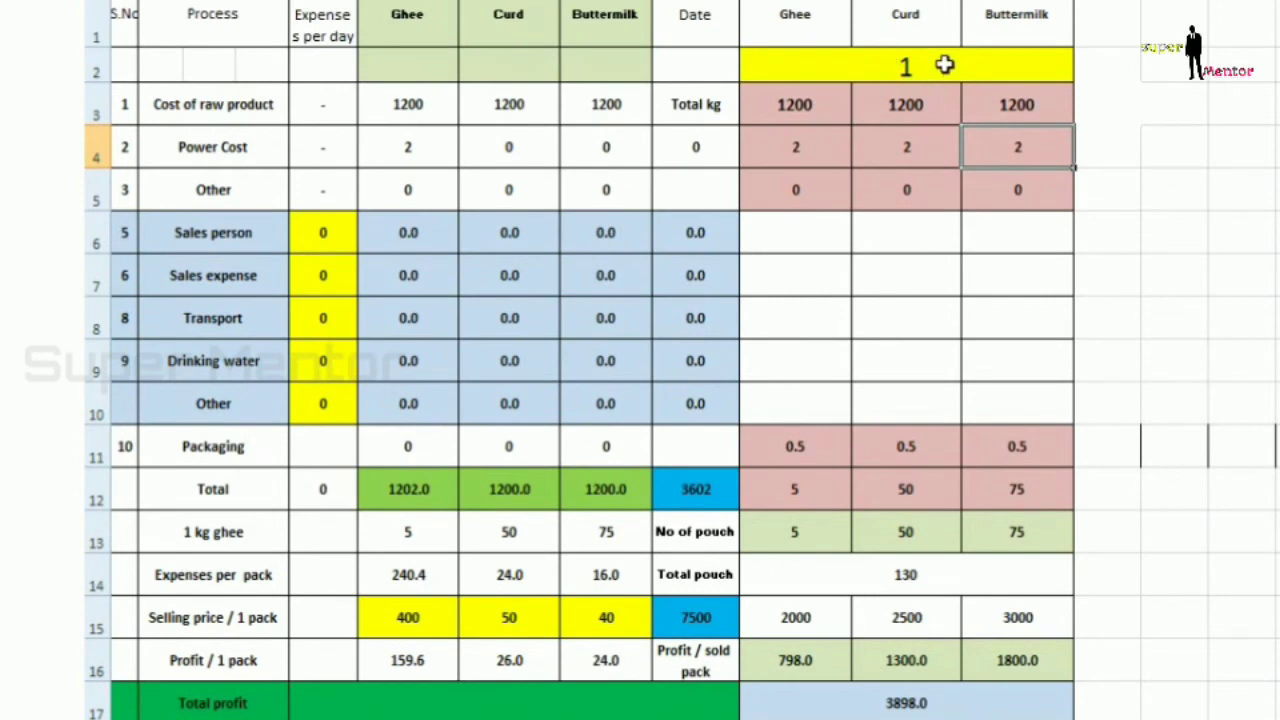
{"action": "left_click", "coordinate": [816, 525]}
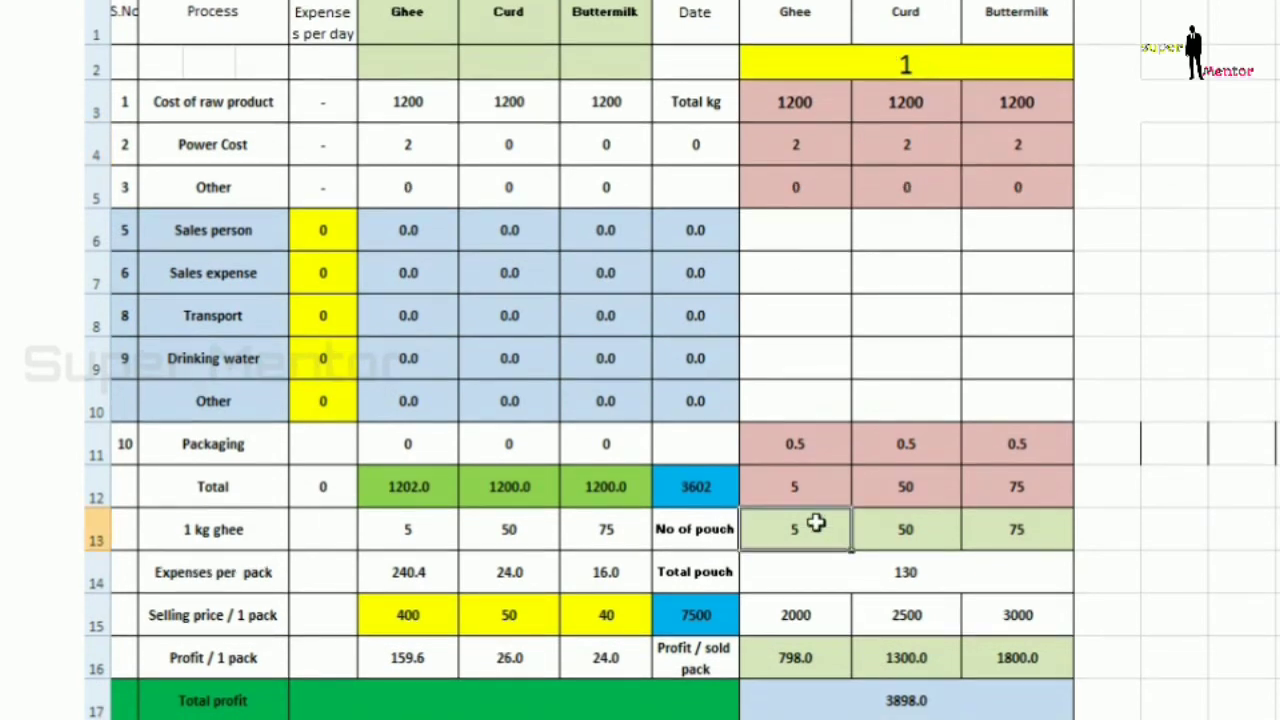
{"action": "left_click", "coordinate": [942, 528]}
{"action": "left_click", "coordinate": [1036, 525]}
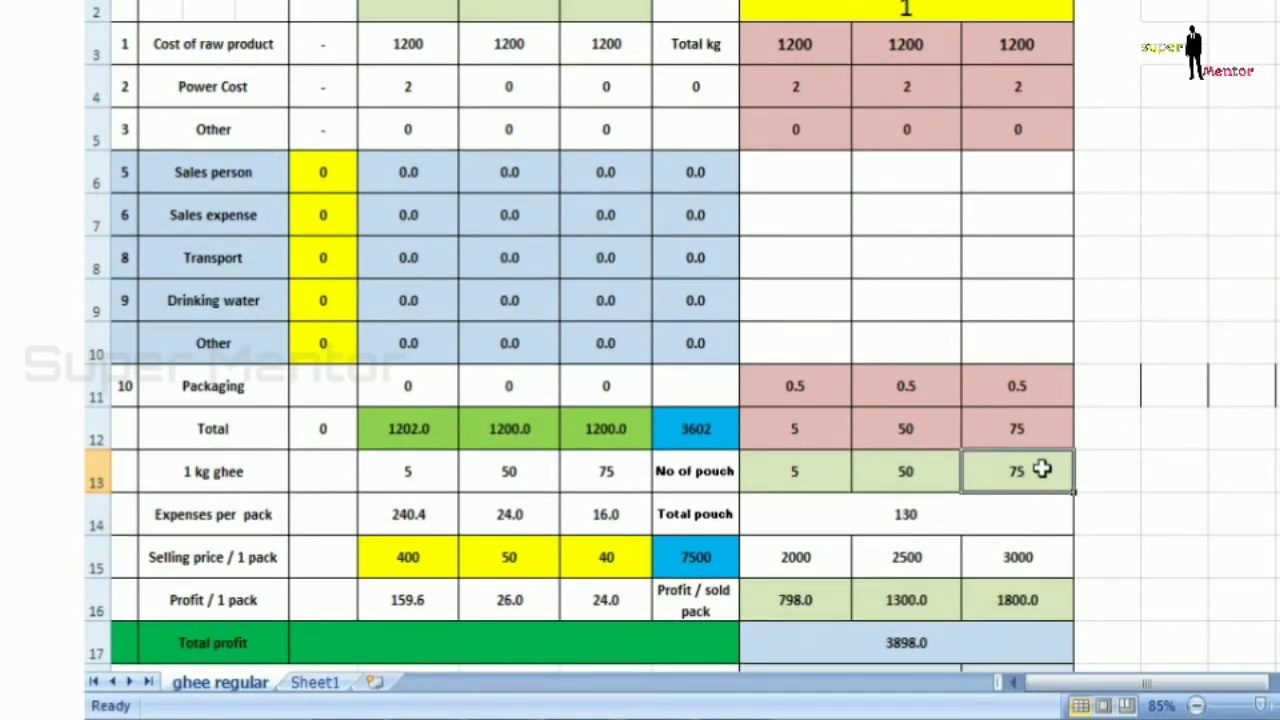
{"action": "left_click", "coordinate": [912, 640]}
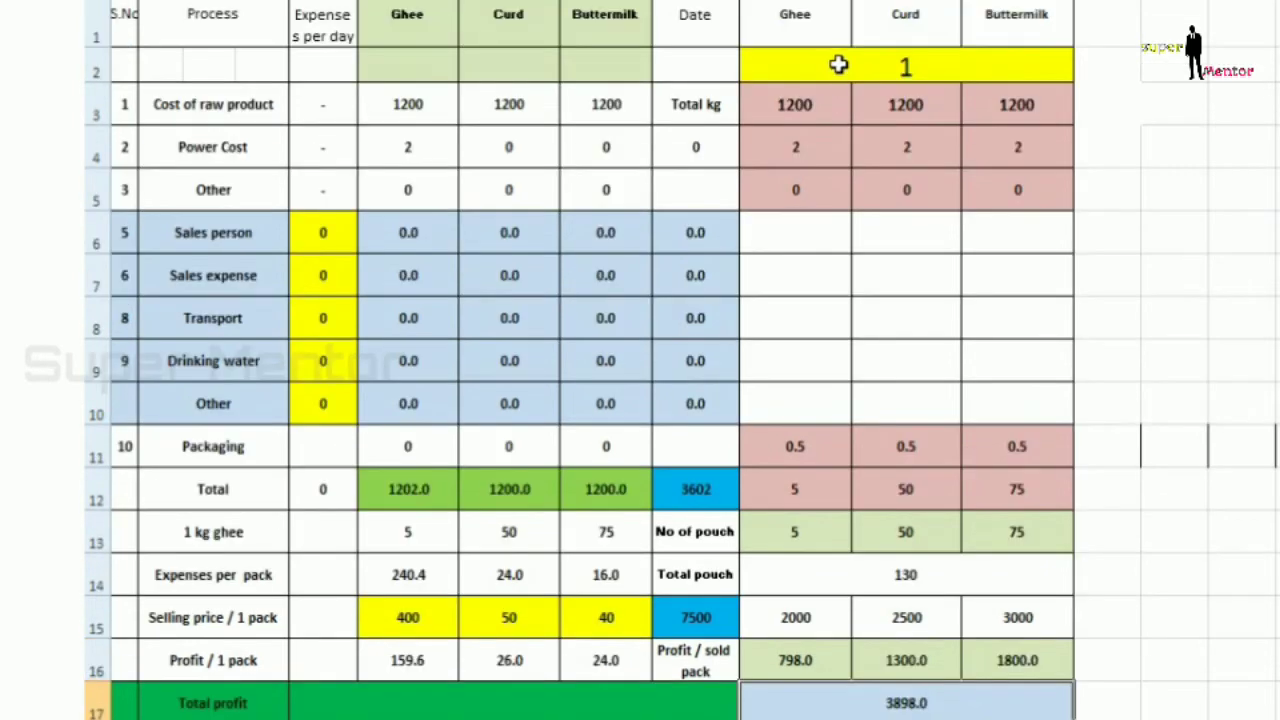
- Set the yellow row 2 input cell to 2
{"action": "left_click", "coordinate": [875, 2]}
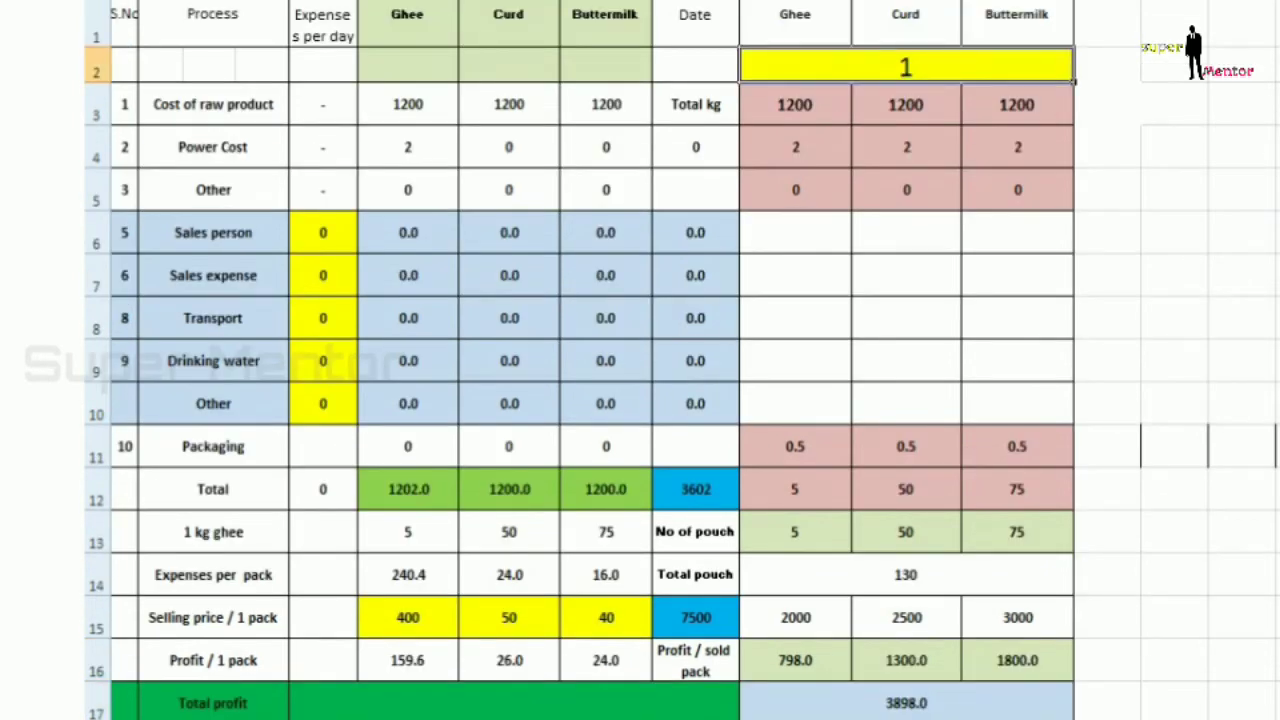
{"action": "type", "text": "2"}
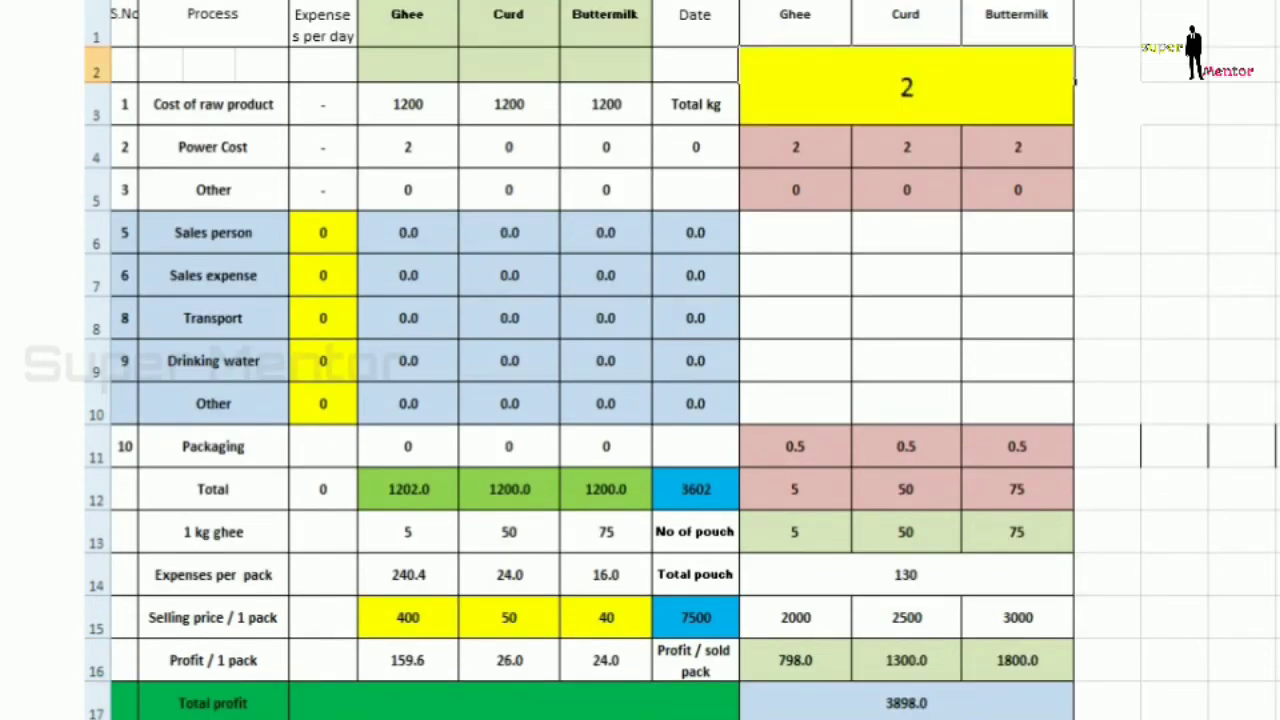
{"action": "key", "text": "Return"}
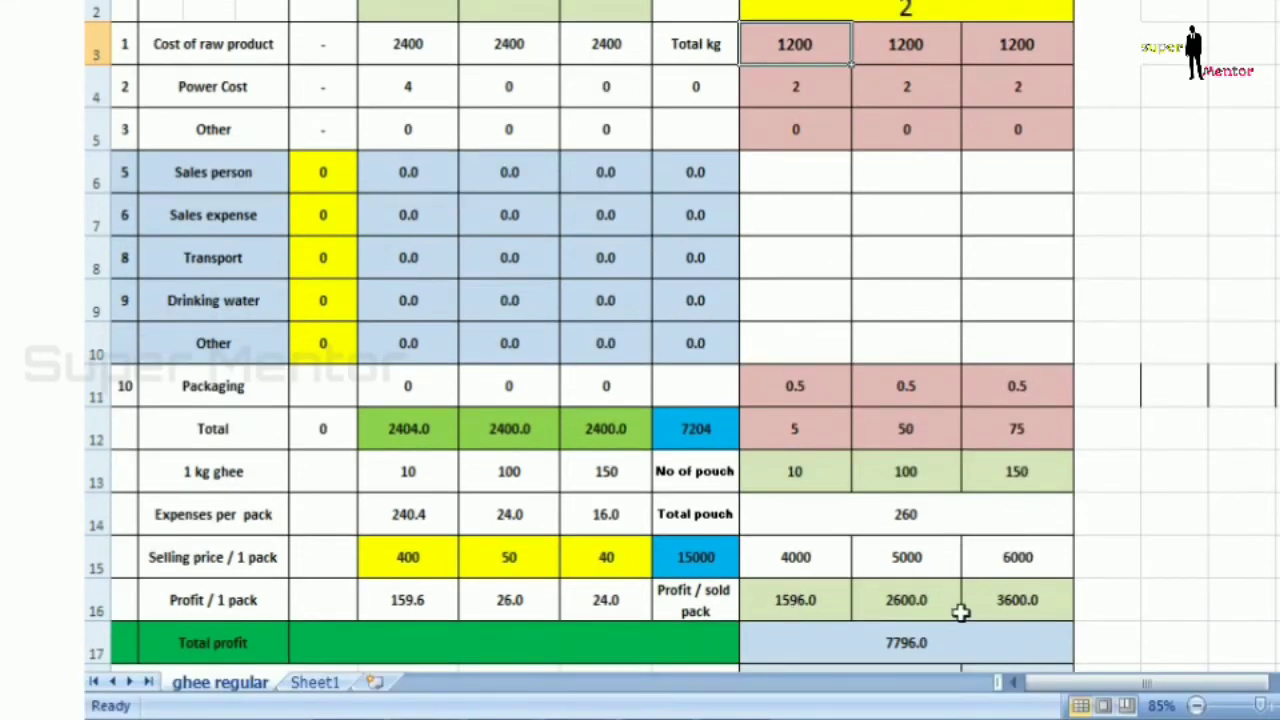
- Examine the total profit and the number of pouches for ghee, curd and buttermilk
{"action": "left_click", "coordinate": [931, 654]}
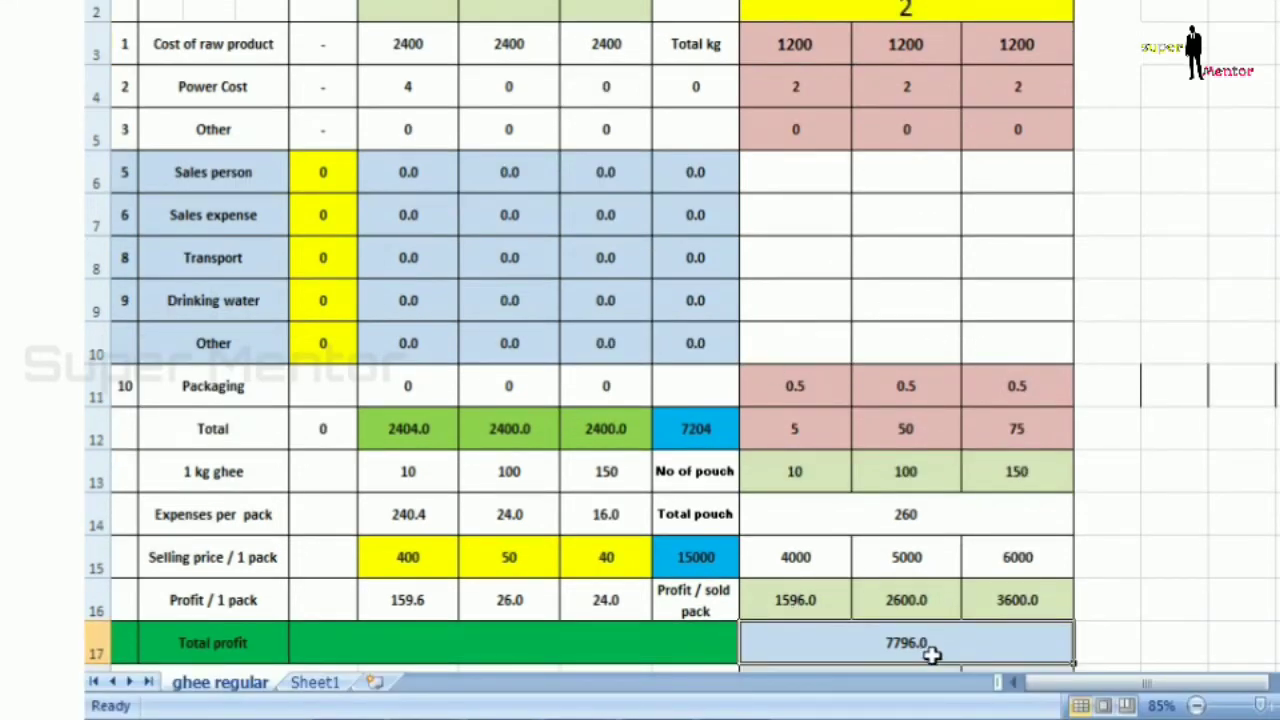
{"action": "left_click", "coordinate": [1226, 273]}
{"action": "scroll", "coordinate": [1000, 330], "scroll_direction": "up", "scroll_amount": 1}
{"action": "scroll", "coordinate": [751, 374], "scroll_direction": "down", "scroll_amount": 1}
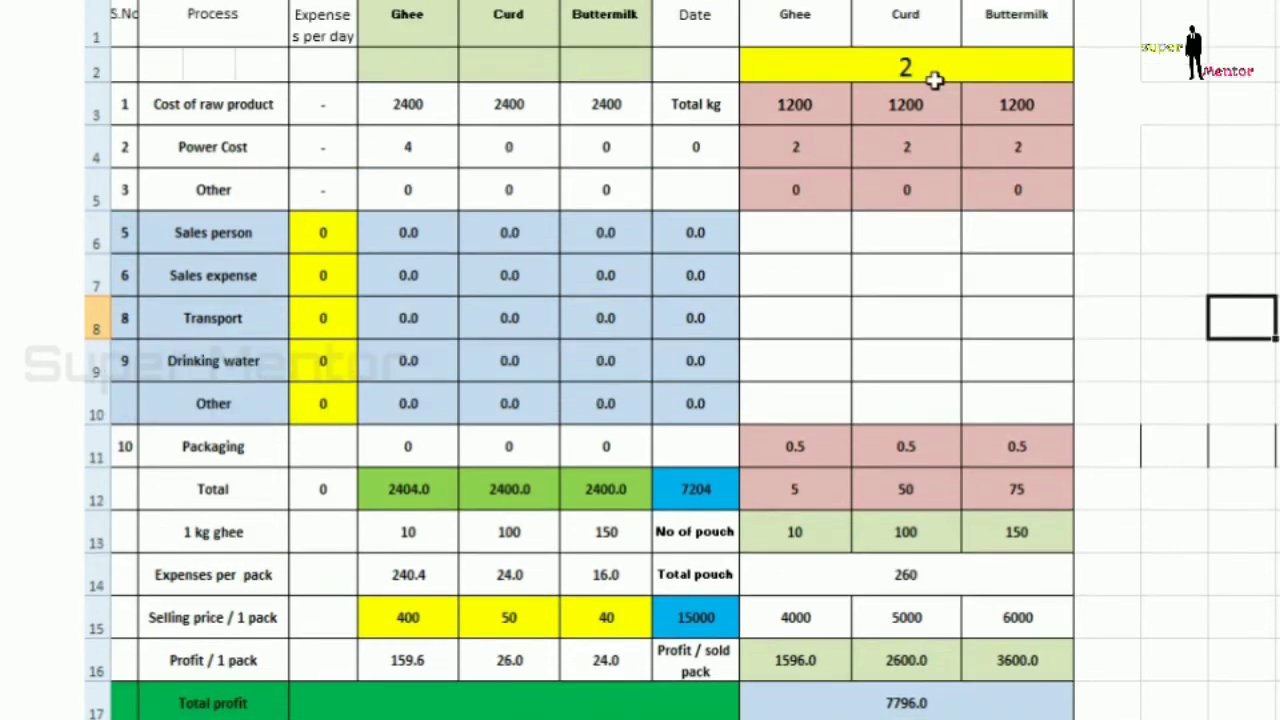
{"action": "left_click", "coordinate": [934, 18]}
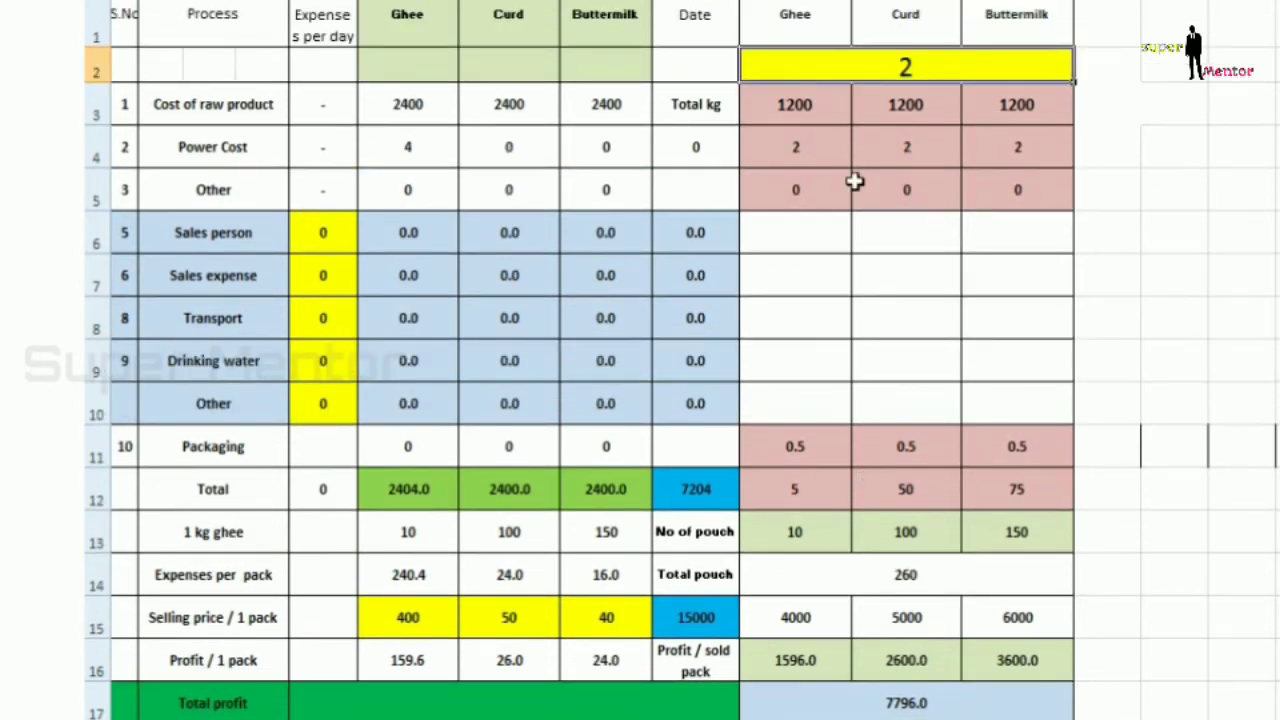
{"action": "left_click", "coordinate": [812, 541]}
{"action": "left_click", "coordinate": [945, 531]}
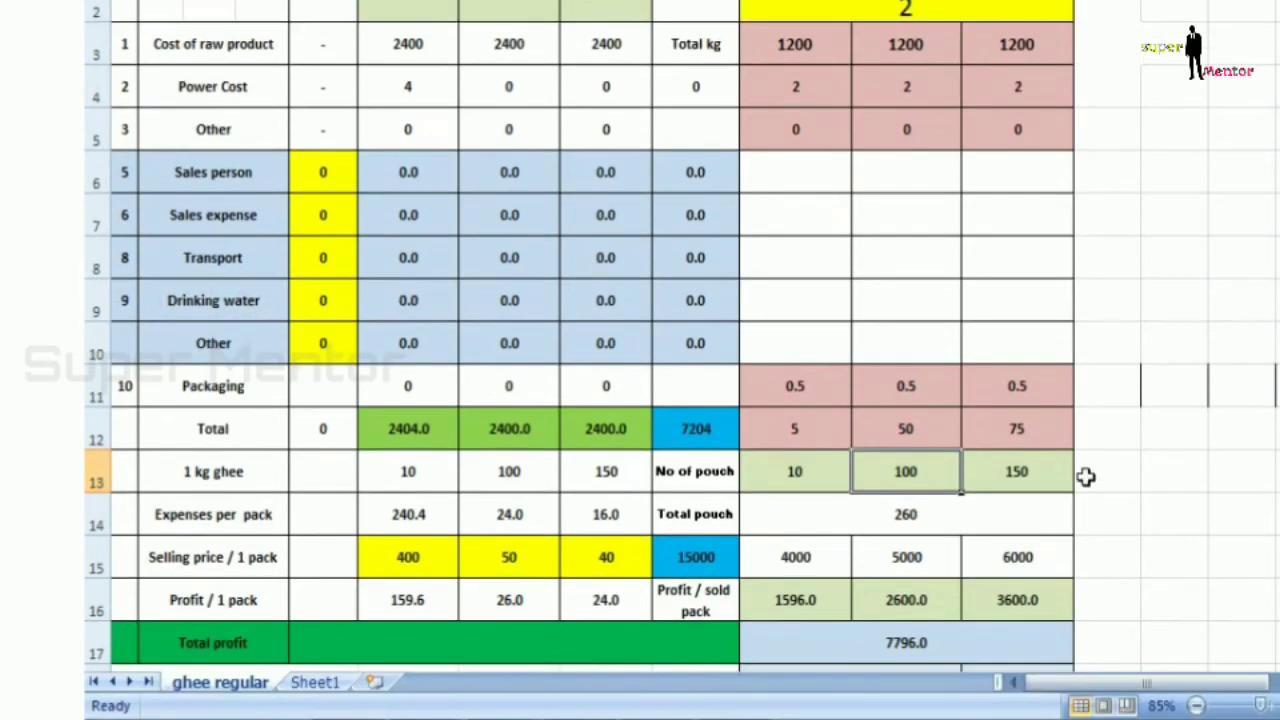
{"action": "left_click", "coordinate": [1023, 530]}
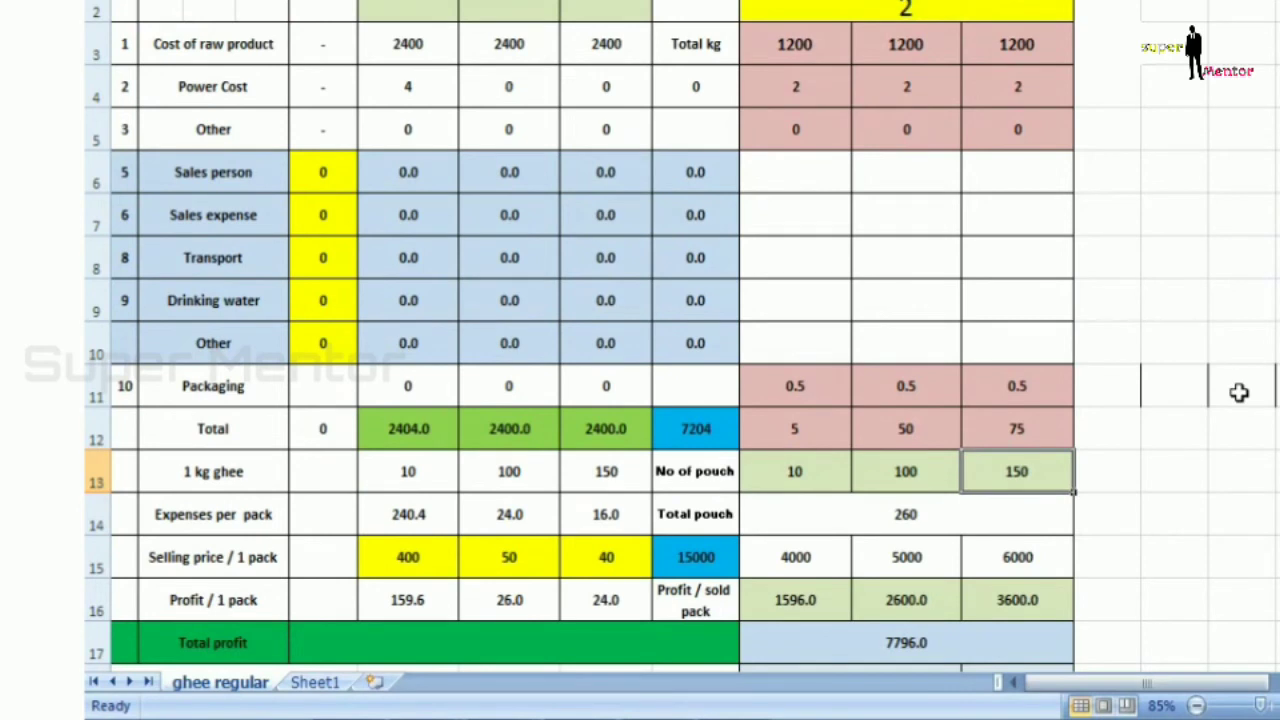
{"action": "left_click", "coordinate": [882, 641]}
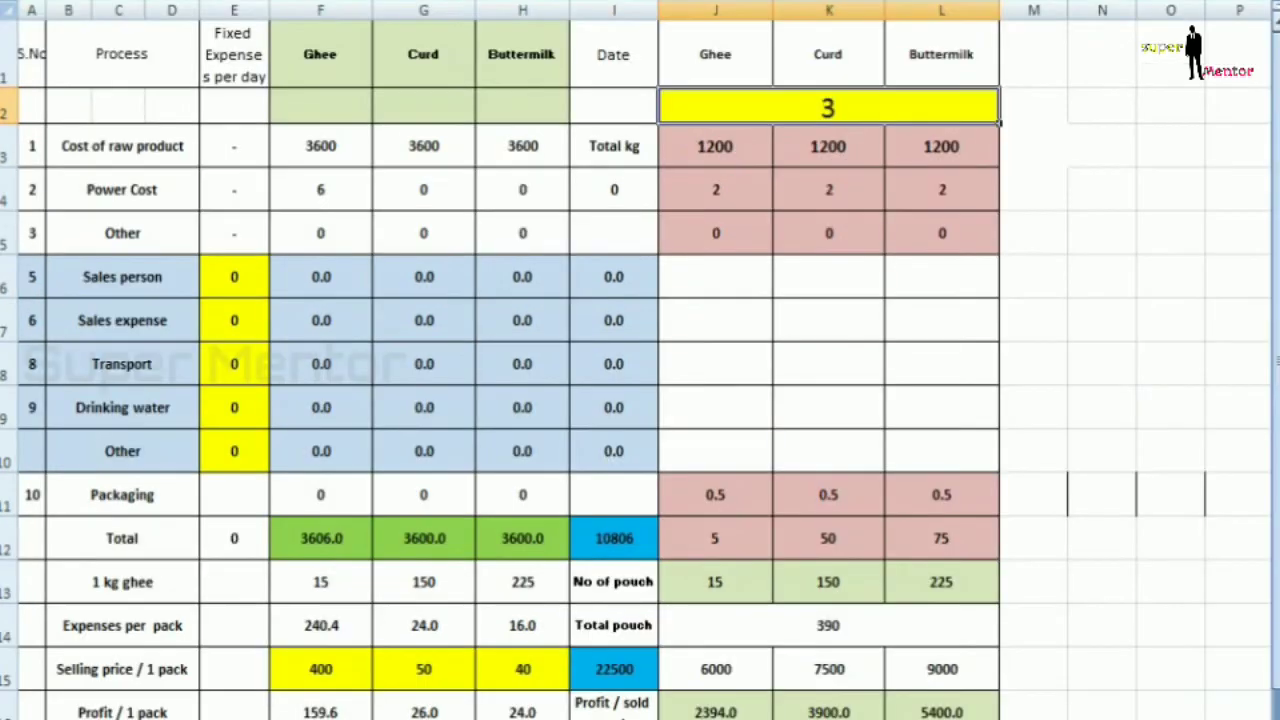
- Set the yellow row 2 input cell to 4 and review each product's pouch count and the total profit
{"action": "type", "text": "4"}
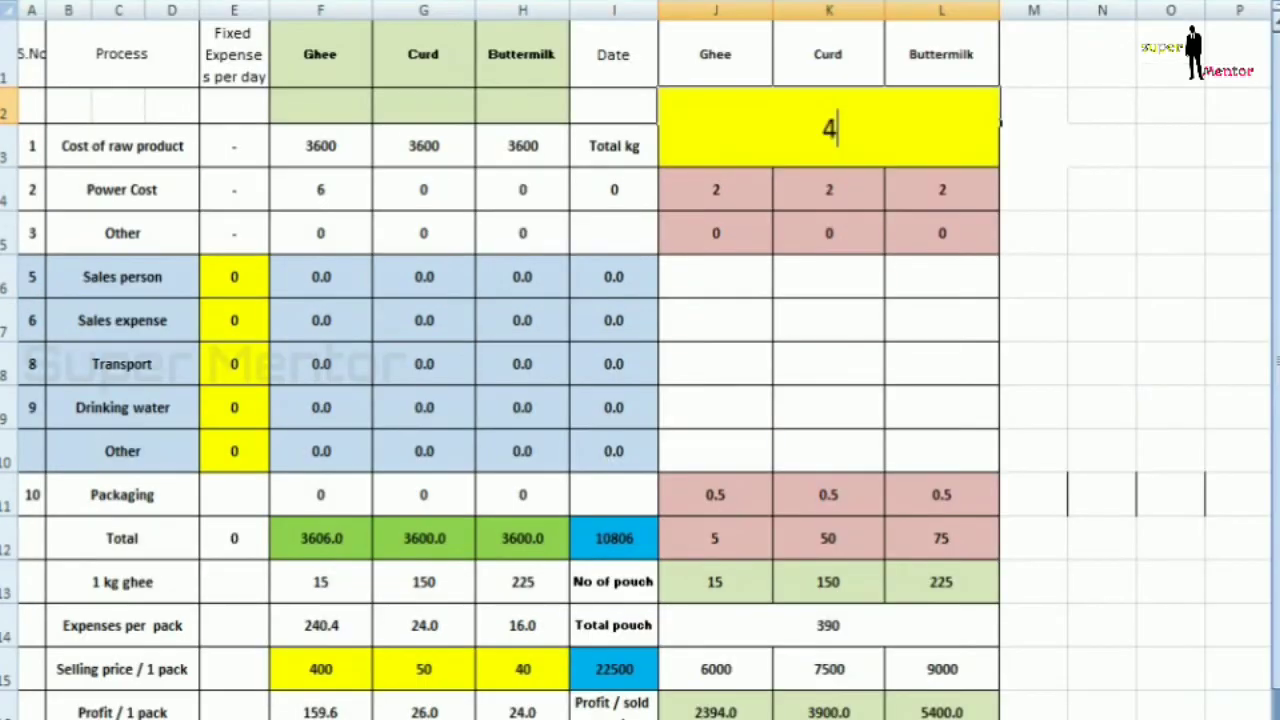
{"action": "key", "text": "Return"}
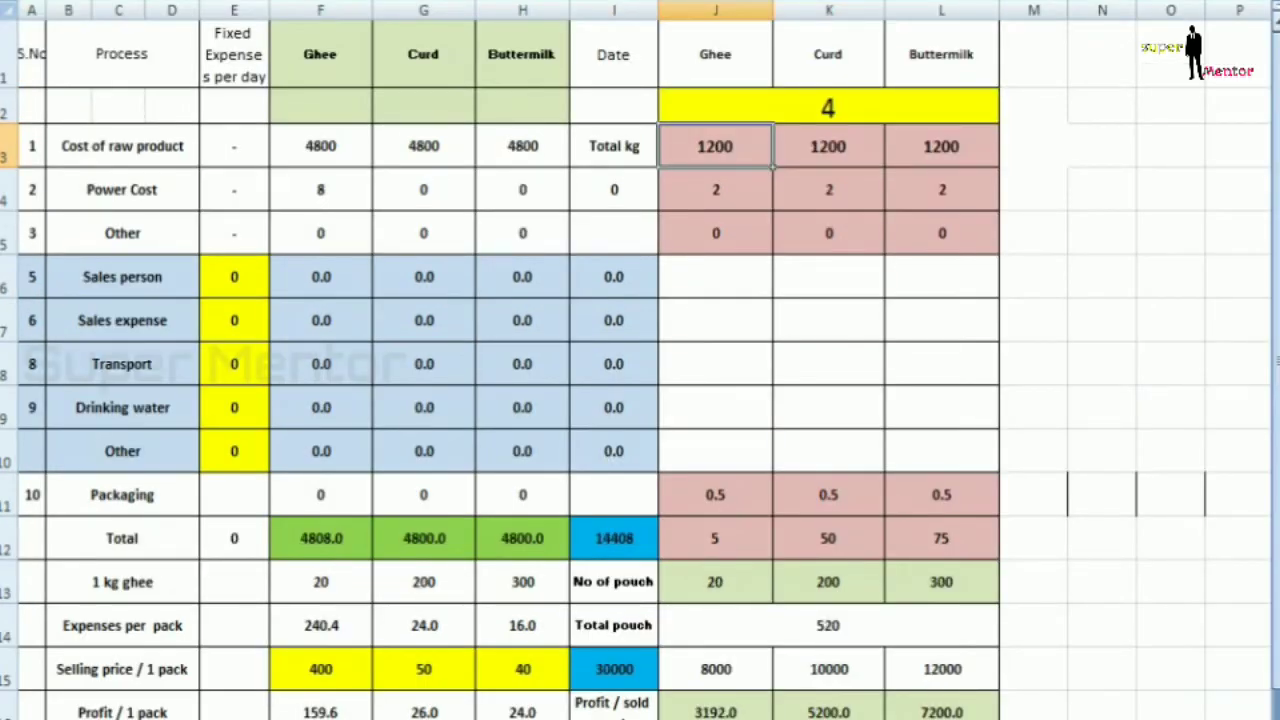
{"action": "left_click", "coordinate": [1158, 372]}
{"action": "left_click", "coordinate": [737, 566]}
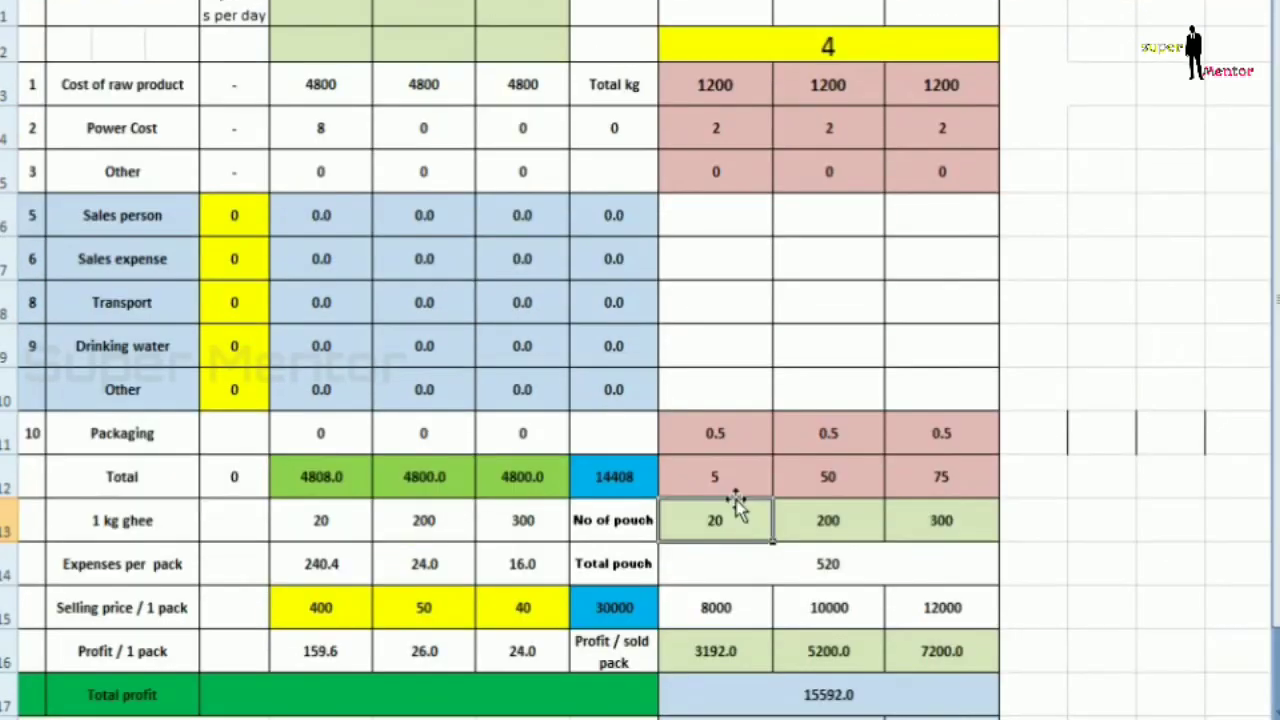
{"action": "left_click", "coordinate": [851, 568]}
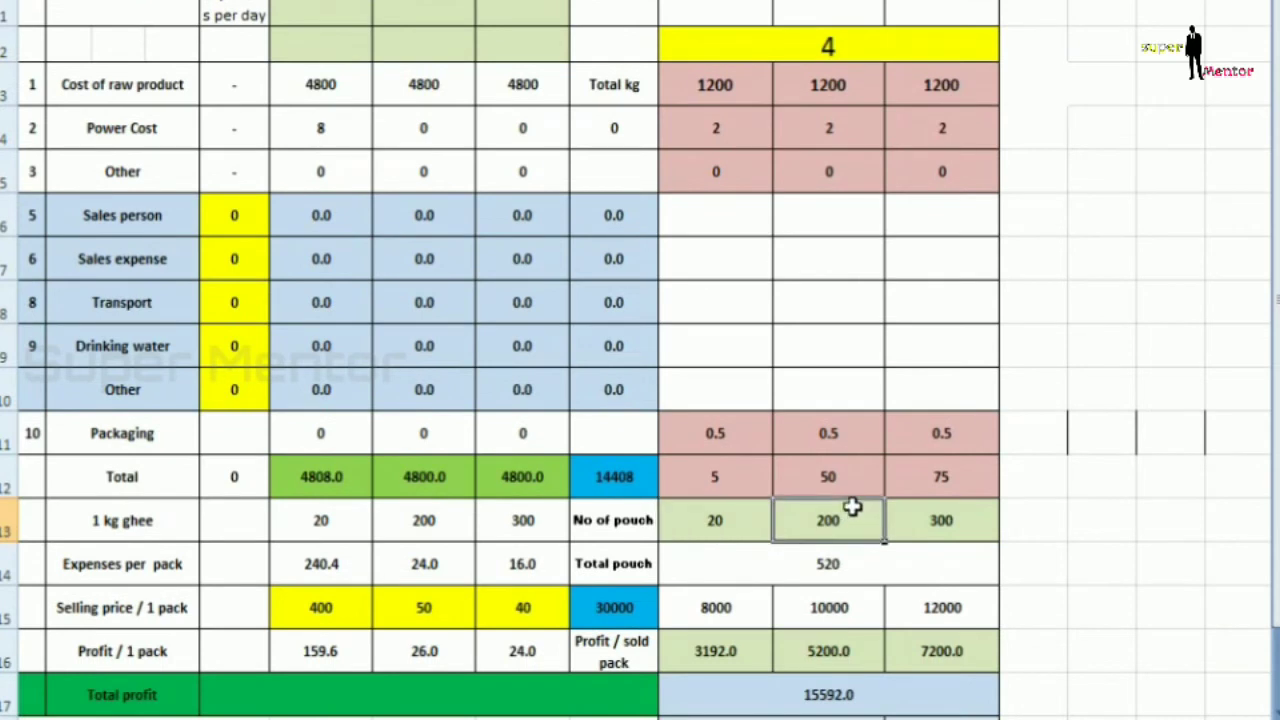
{"action": "left_click", "coordinate": [939, 515]}
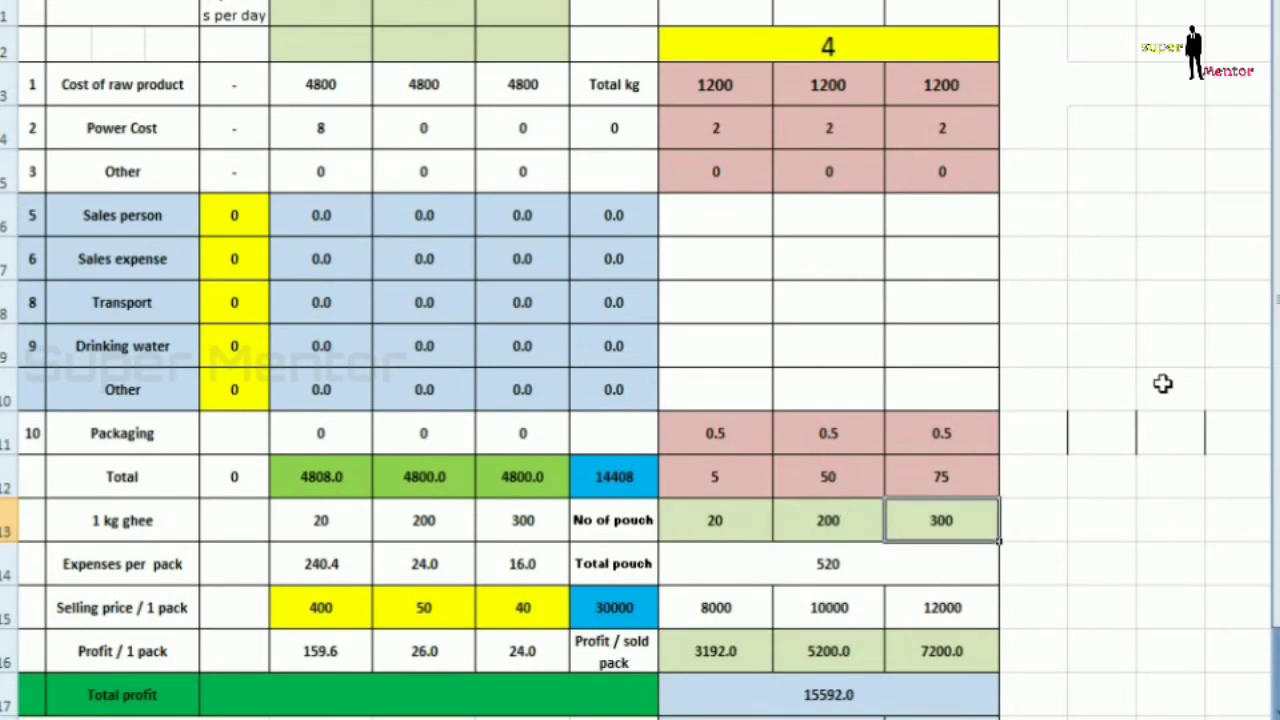
{"action": "left_click", "coordinate": [851, 697]}
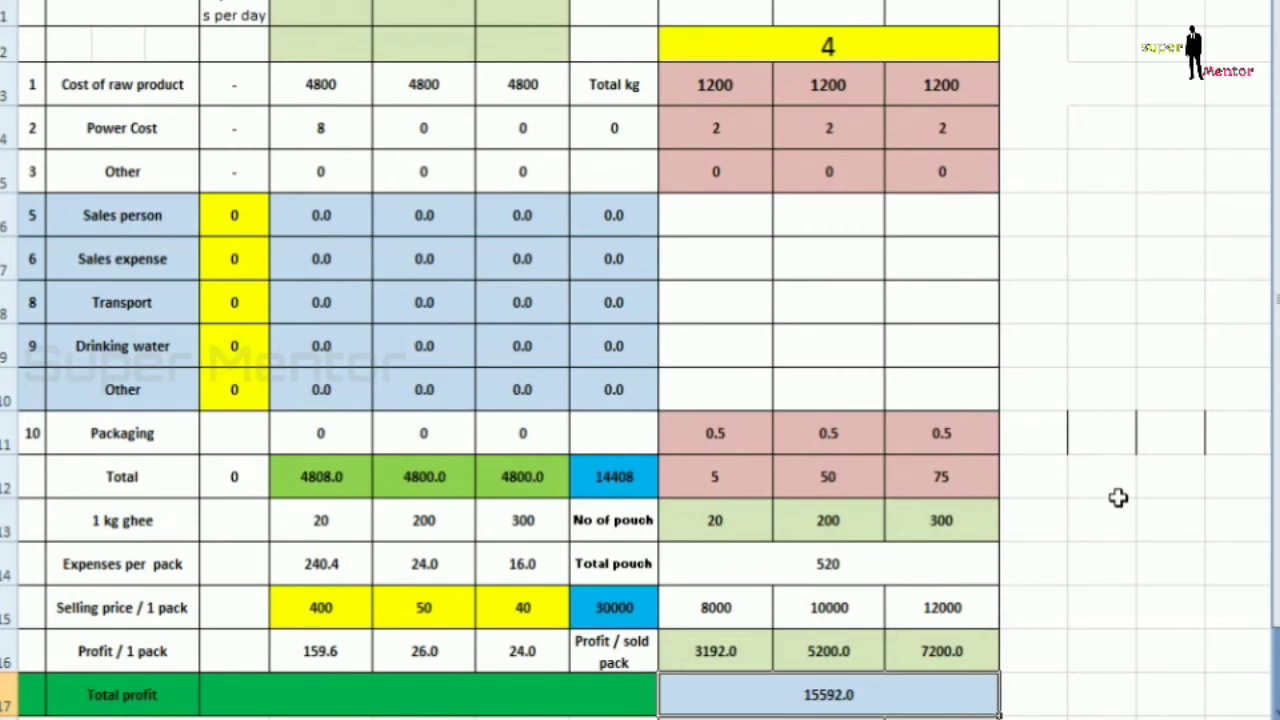
- Enter fixed daily expenses of 9000 for sales person, 6000 for sales expense and 3000 for transport, and check their total
{"action": "type", "text": "9000"}
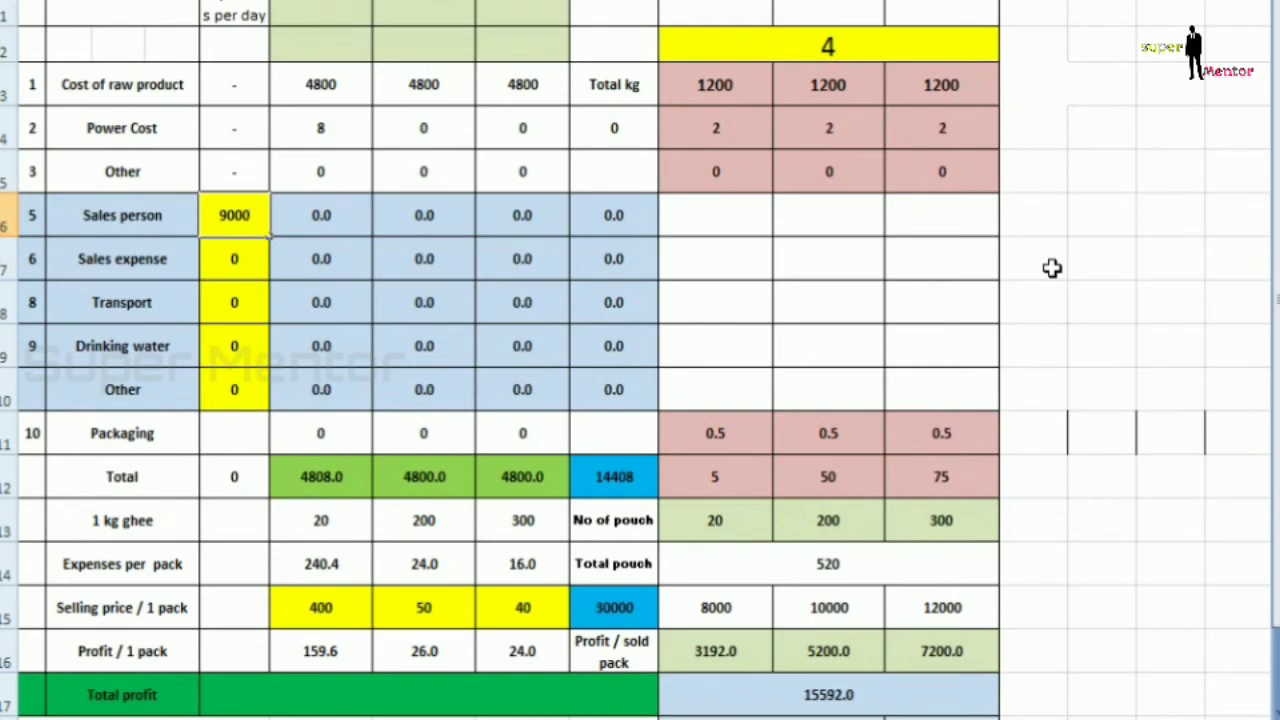
{"action": "key", "text": "Return"}
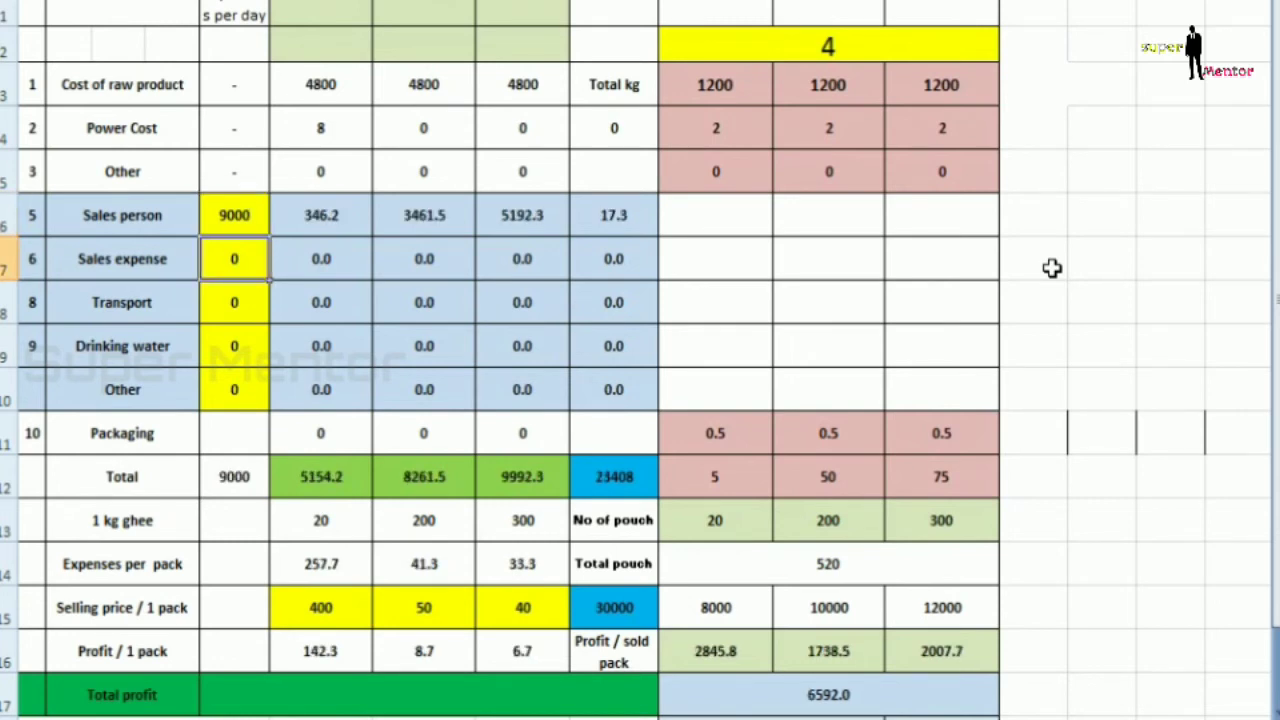
{"action": "type", "text": "6000"}
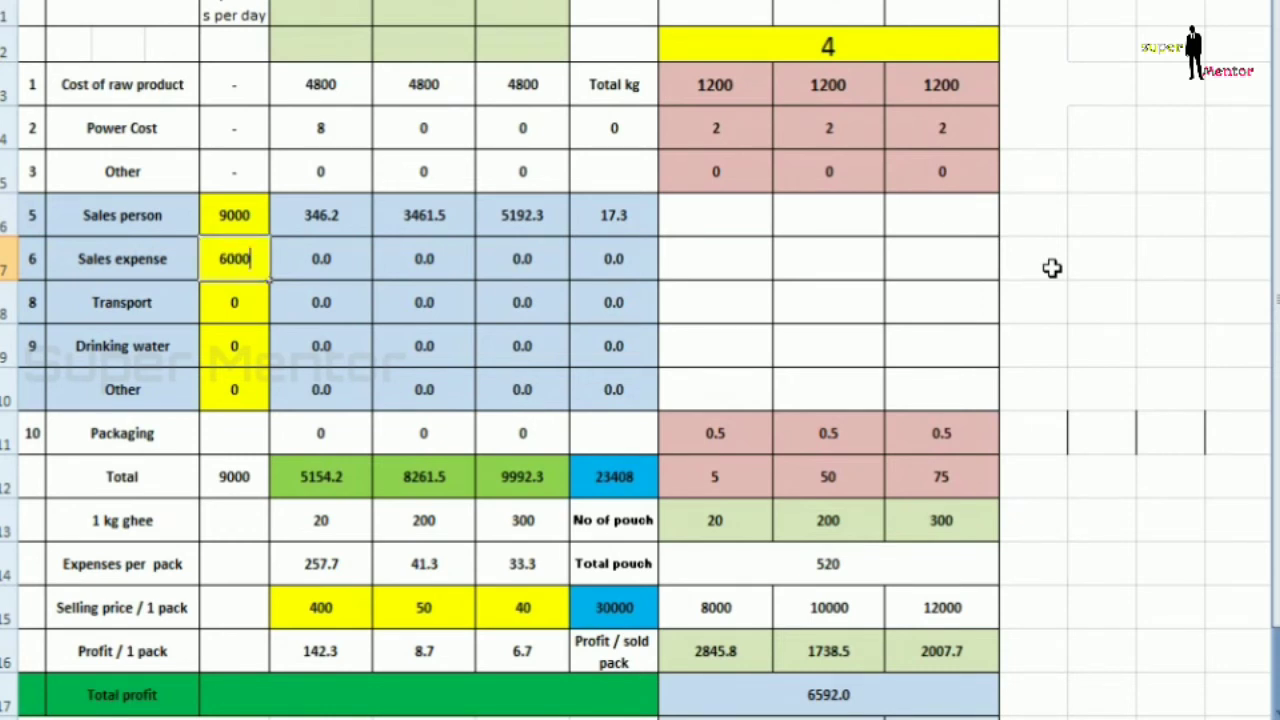
{"action": "key", "text": "Return"}
{"action": "type", "text": "3000"}
{"action": "key", "text": "Return"}
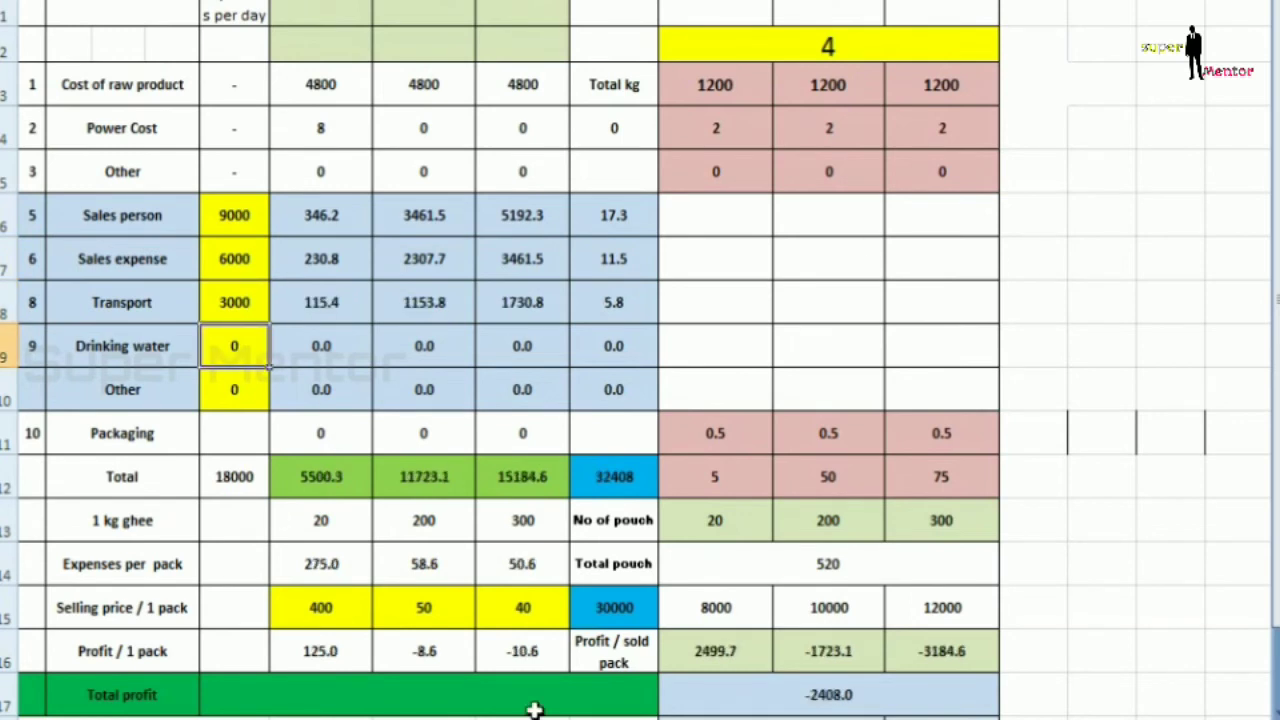
{"action": "left_click", "coordinate": [208, 476]}
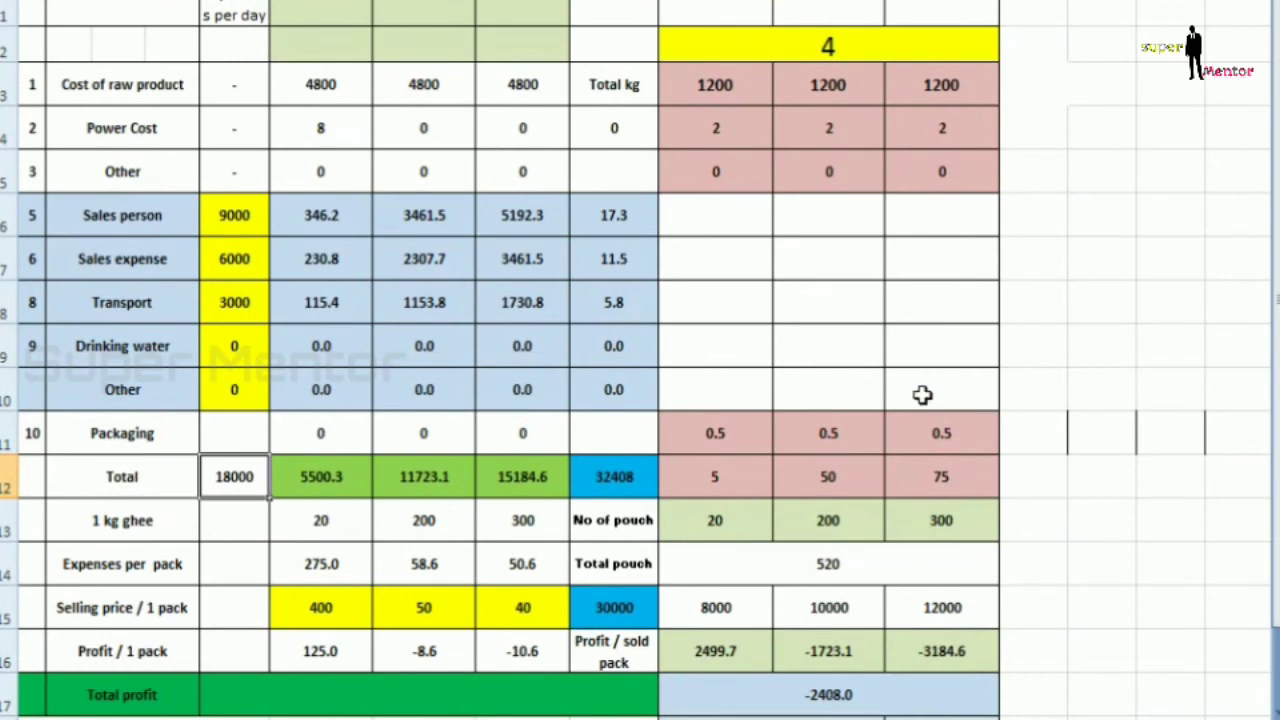
- Set the ghee selling price per pack to 500
{"action": "left_click", "coordinate": [1167, 440]}
{"action": "type", "text": "500"}
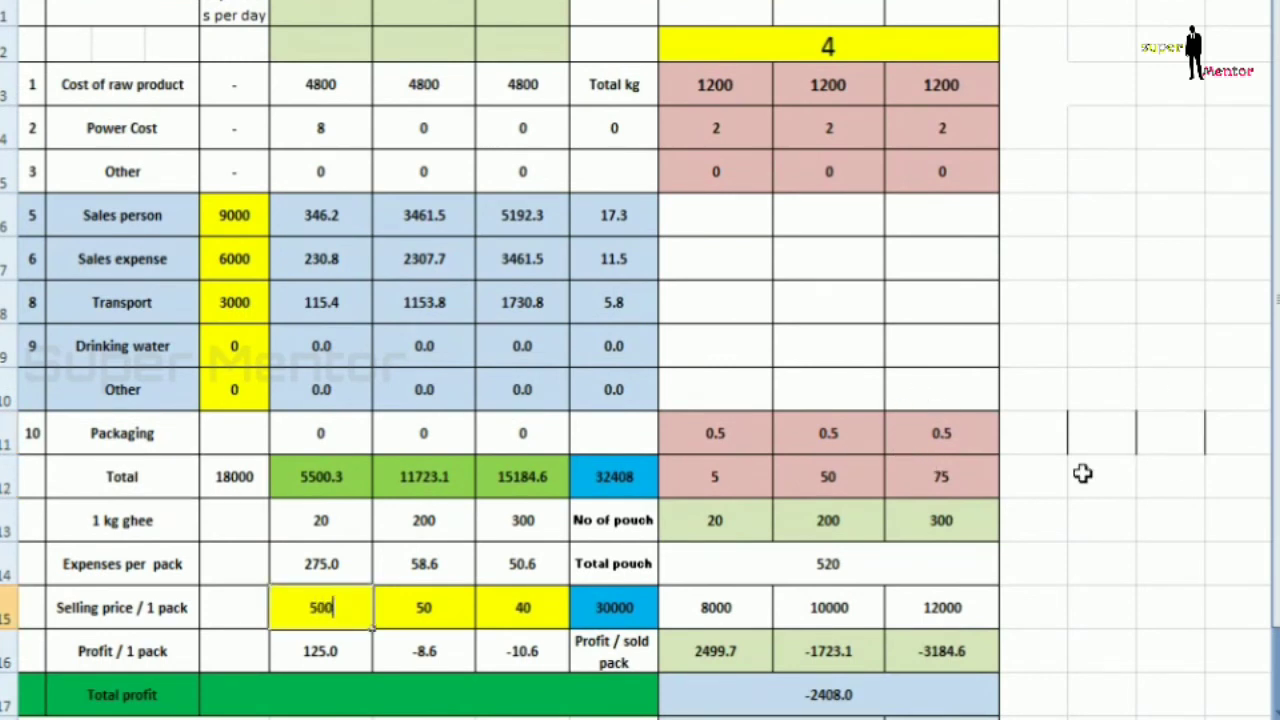
{"action": "key", "text": "Return"}
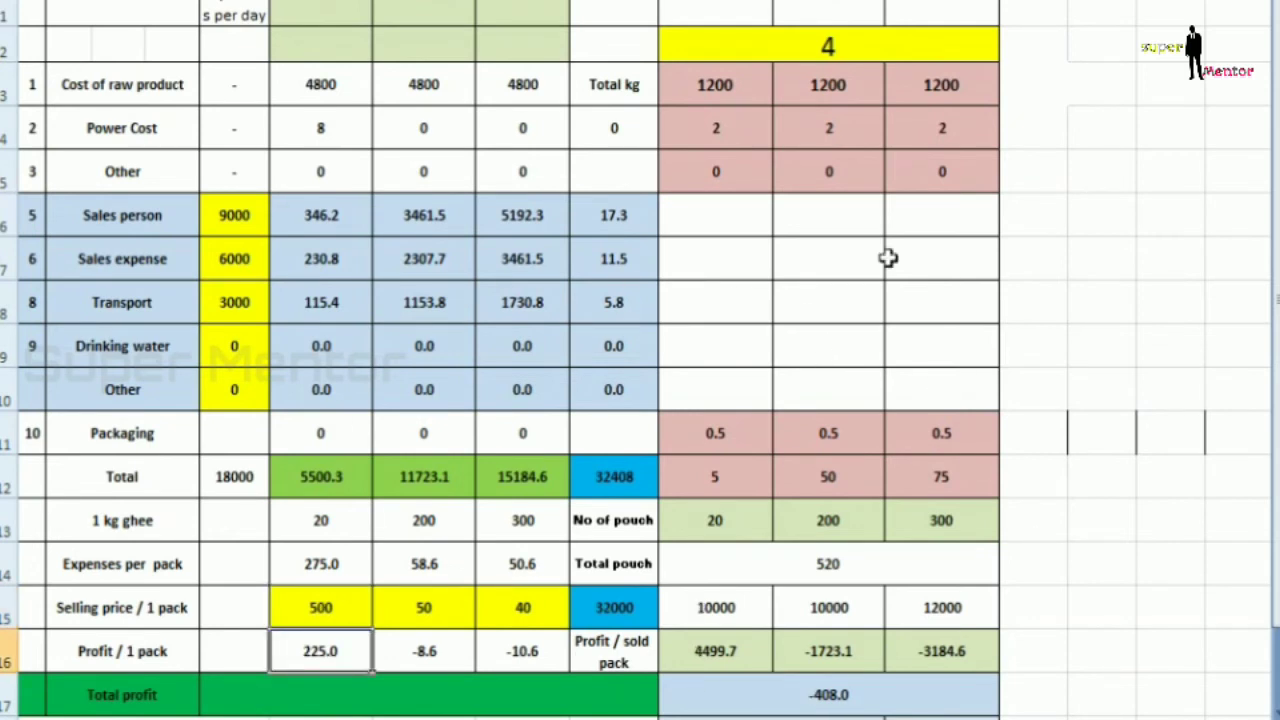
- Set the yellow row 2 input cell back to 1 and check the total profit and the three products' pouch counts
{"action": "scroll", "coordinate": [800, 110], "scroll_direction": "up", "scroll_amount": 1}
{"action": "left_click", "coordinate": [808, 108]}
{"action": "type", "text": "1"}
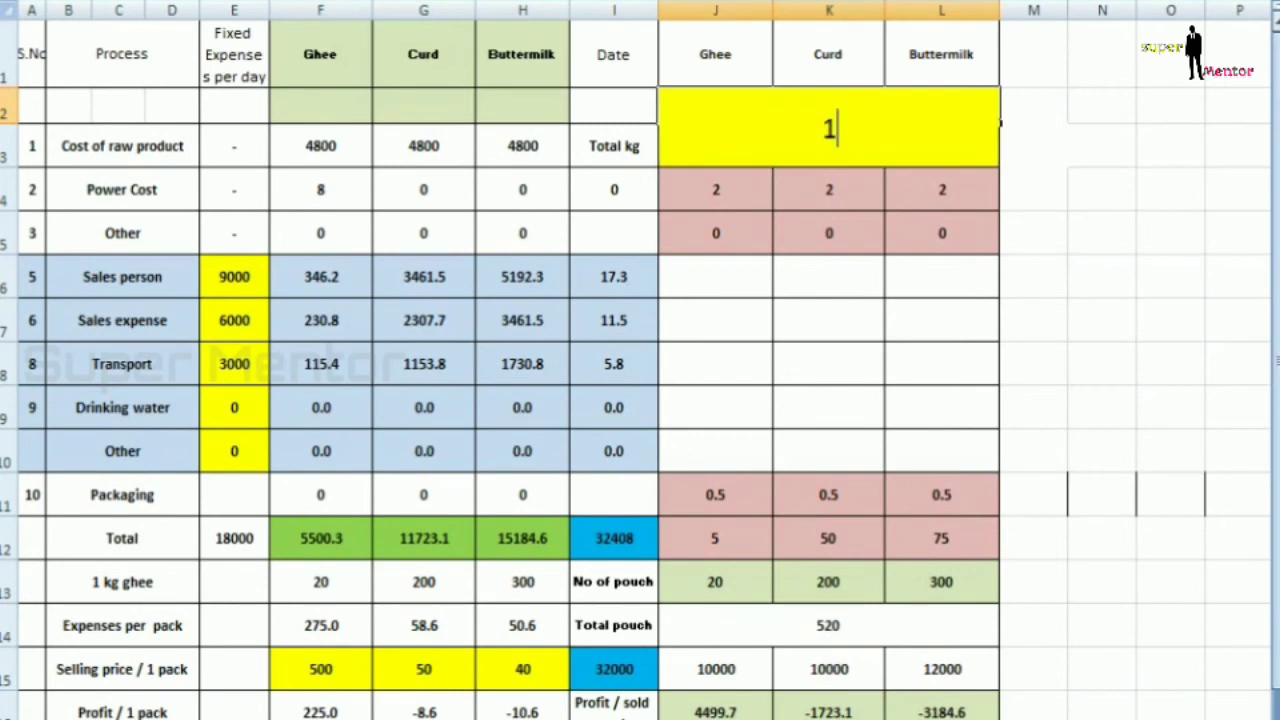
{"action": "key", "text": "Return"}
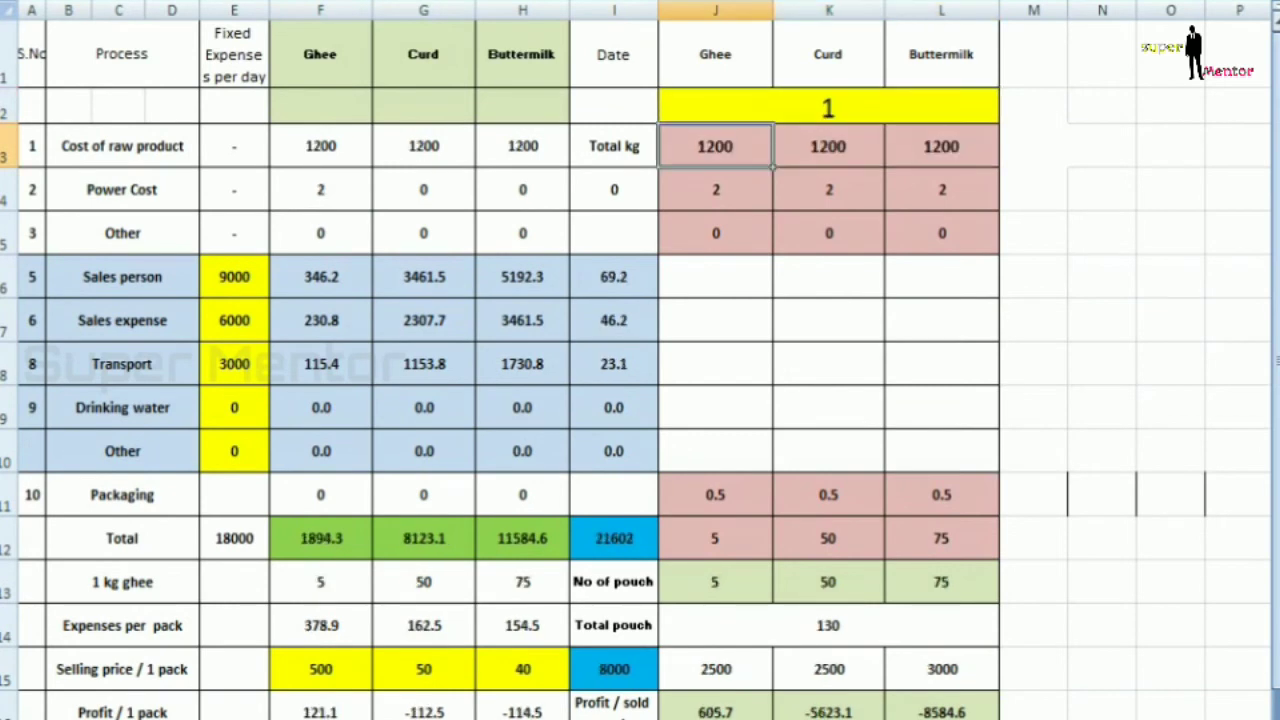
{"action": "scroll", "coordinate": [836, 508], "scroll_direction": "down", "scroll_amount": 1}
{"action": "left_click", "coordinate": [836, 682]}
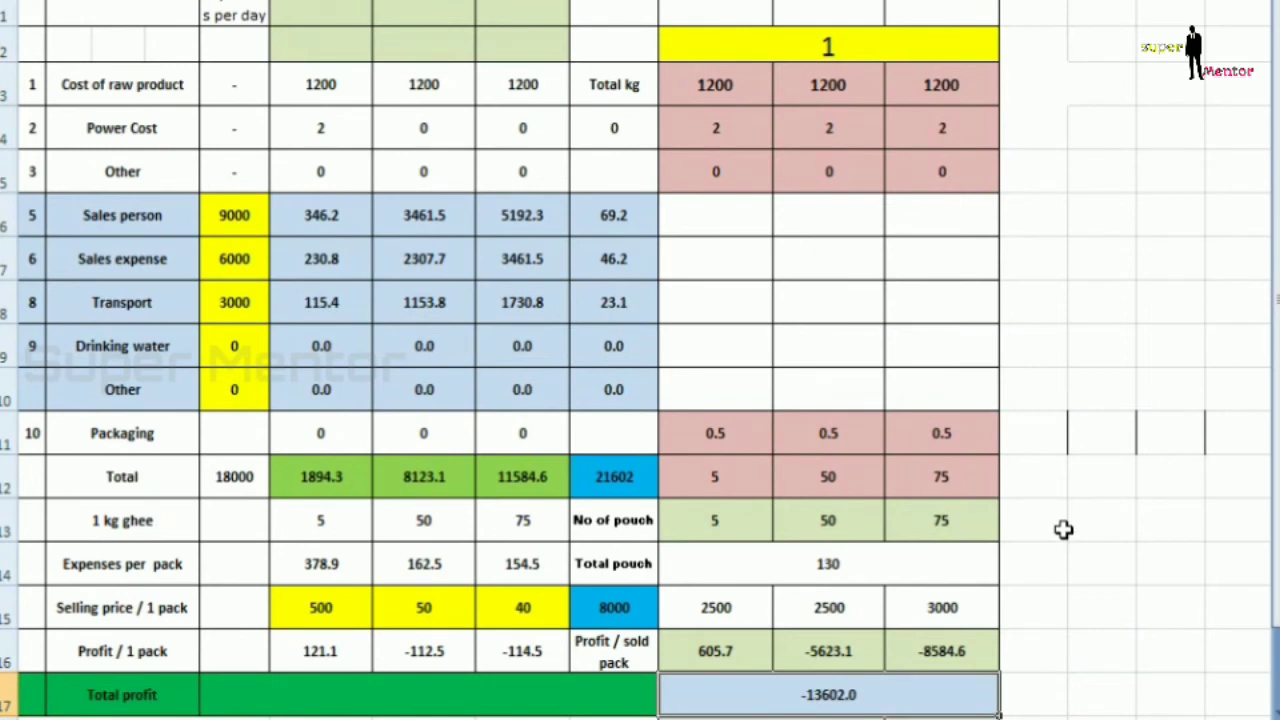
{"action": "left_click", "coordinate": [706, 528]}
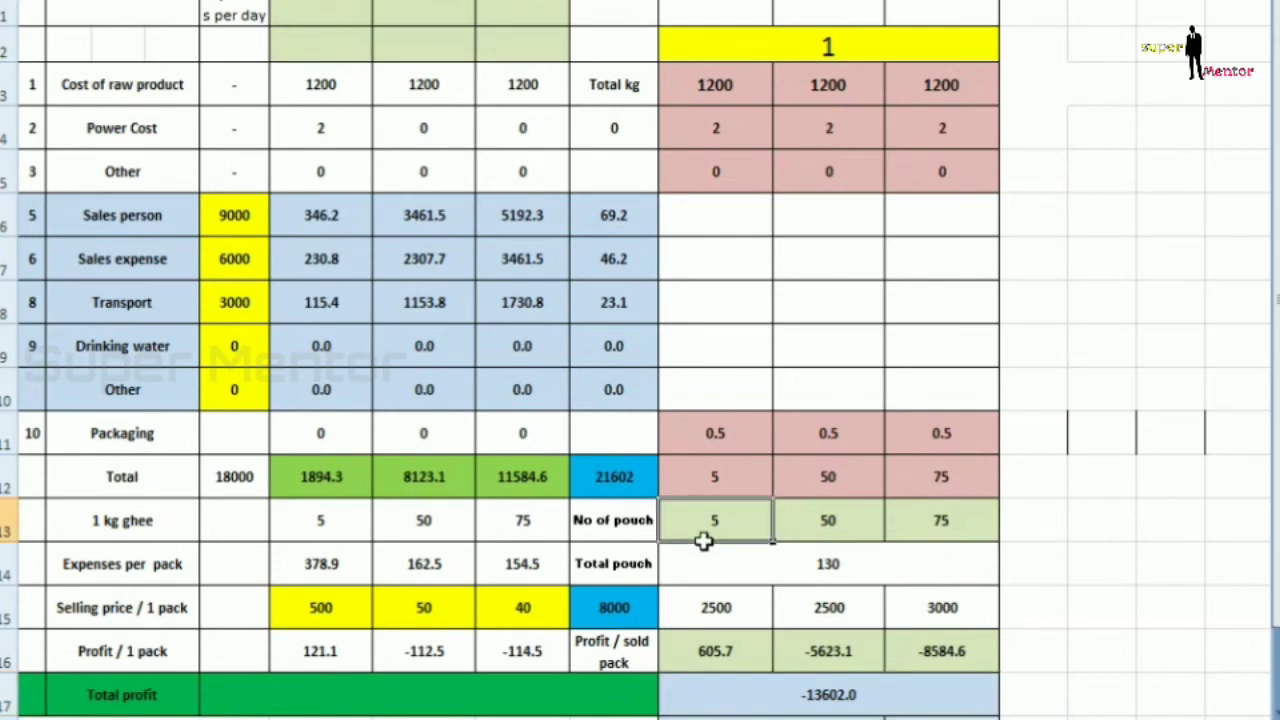
{"action": "left_click", "coordinate": [827, 513]}
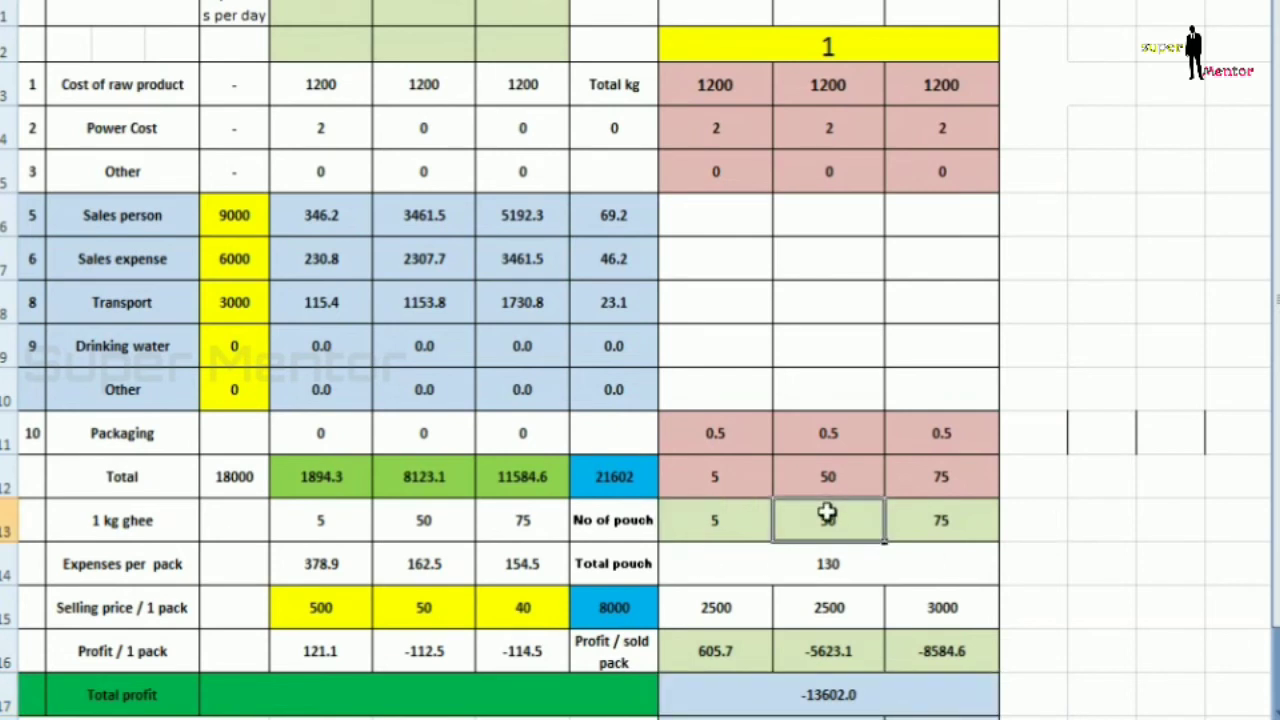
{"action": "left_click", "coordinate": [976, 508]}
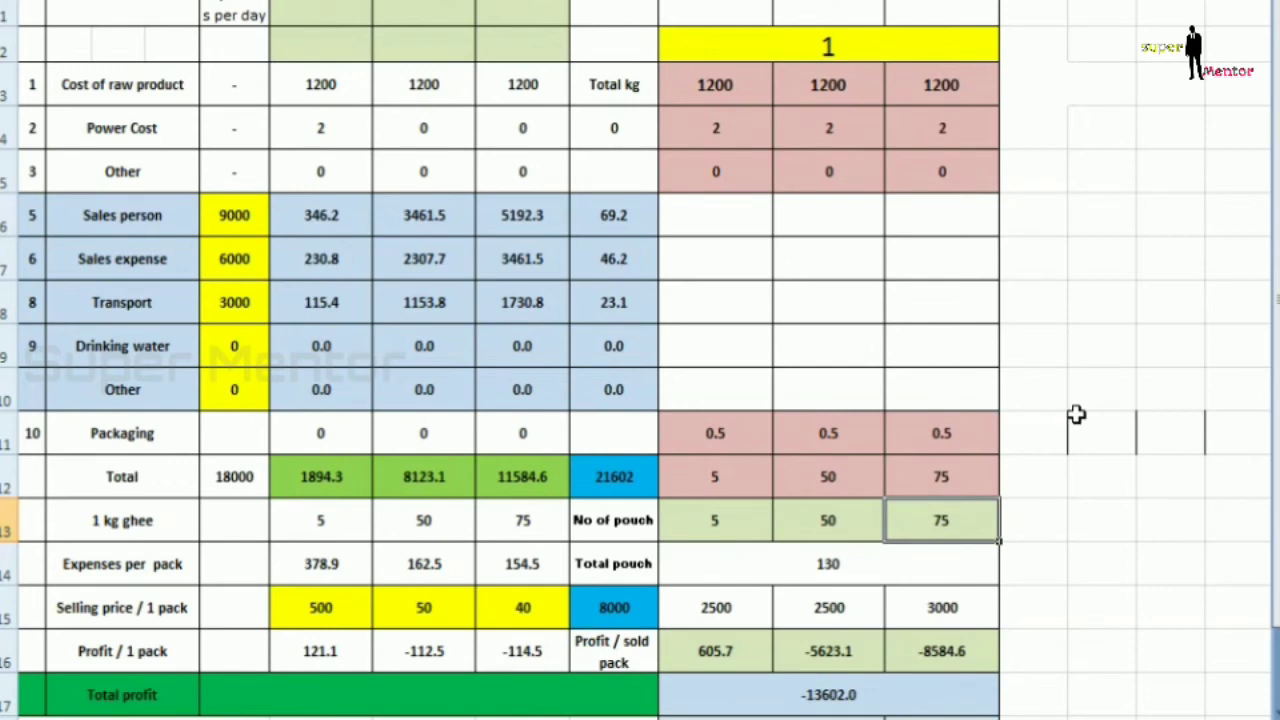
- Set the yellow row 2 input cell to 4 and check the three products' pouch counts and the total profit
{"action": "left_click", "coordinate": [830, 700]}
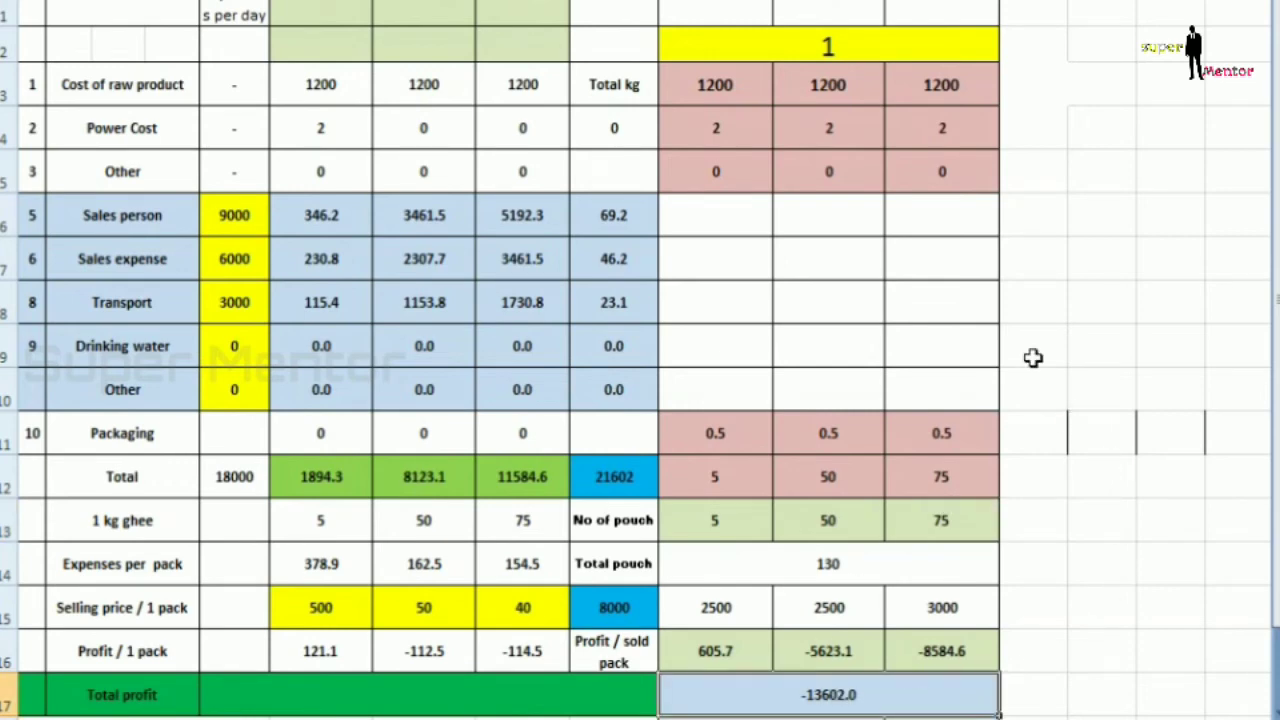
{"action": "scroll", "coordinate": [831, 109], "scroll_direction": "up", "scroll_amount": 1}
{"action": "left_click", "coordinate": [830, 108]}
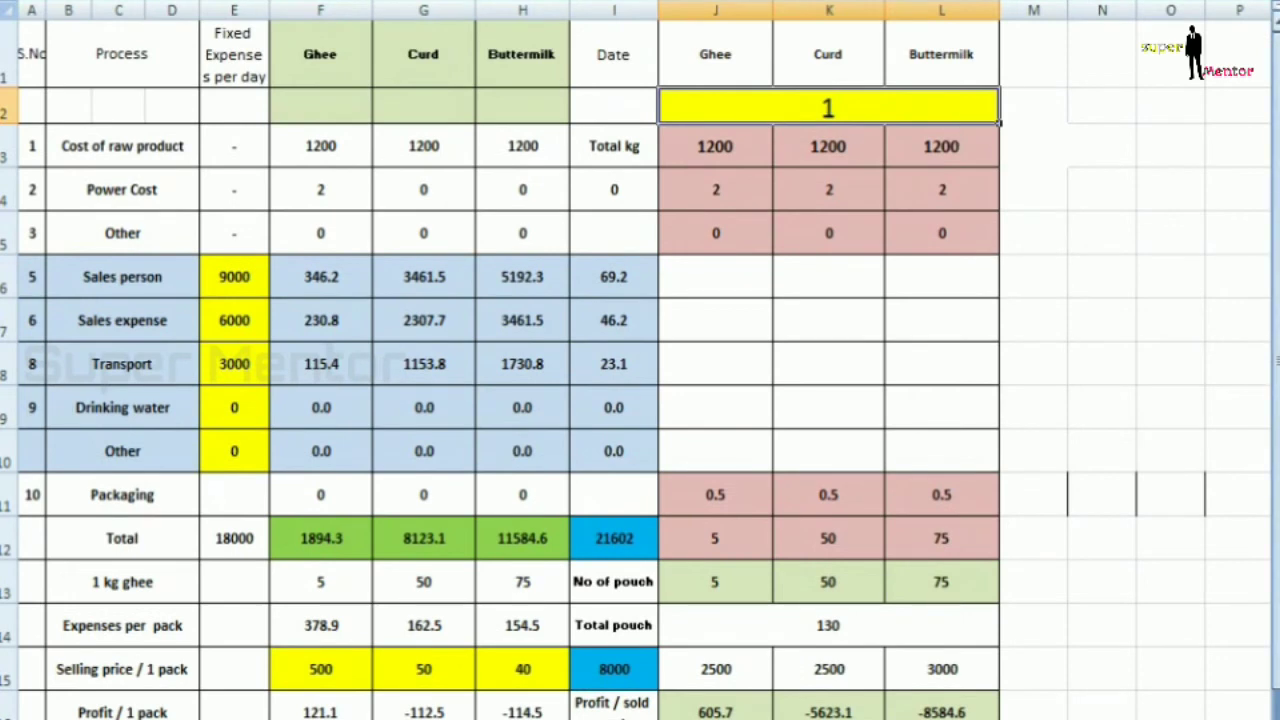
{"action": "type", "text": "4"}
{"action": "key", "text": "Return"}
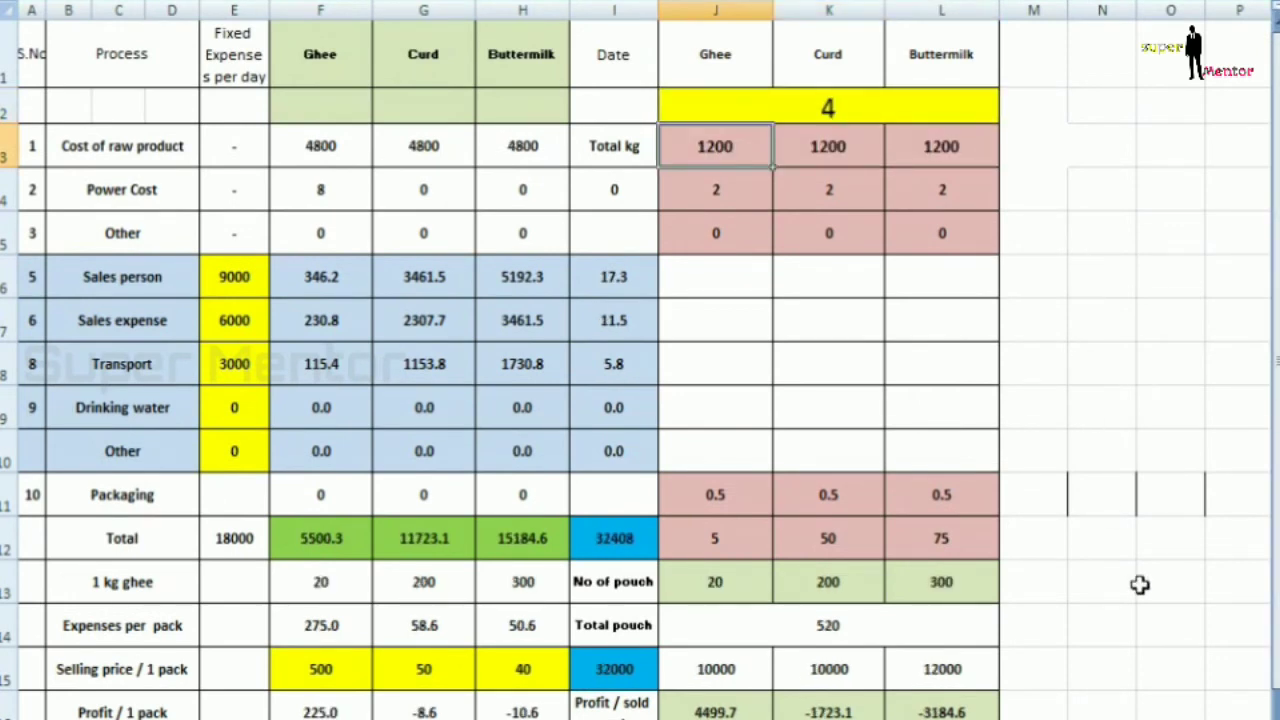
{"action": "scroll", "coordinate": [1137, 586], "scroll_direction": "down", "scroll_amount": 1}
{"action": "left_click", "coordinate": [699, 518]}
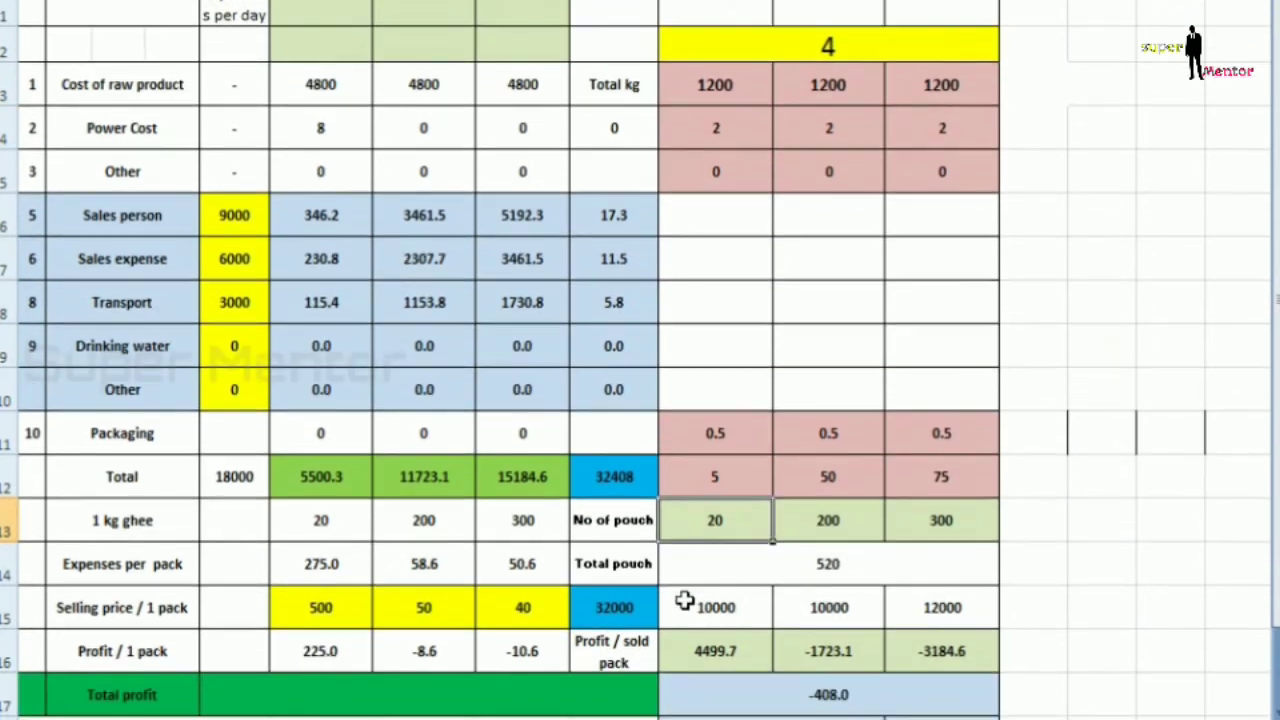
{"action": "left_click", "coordinate": [847, 540]}
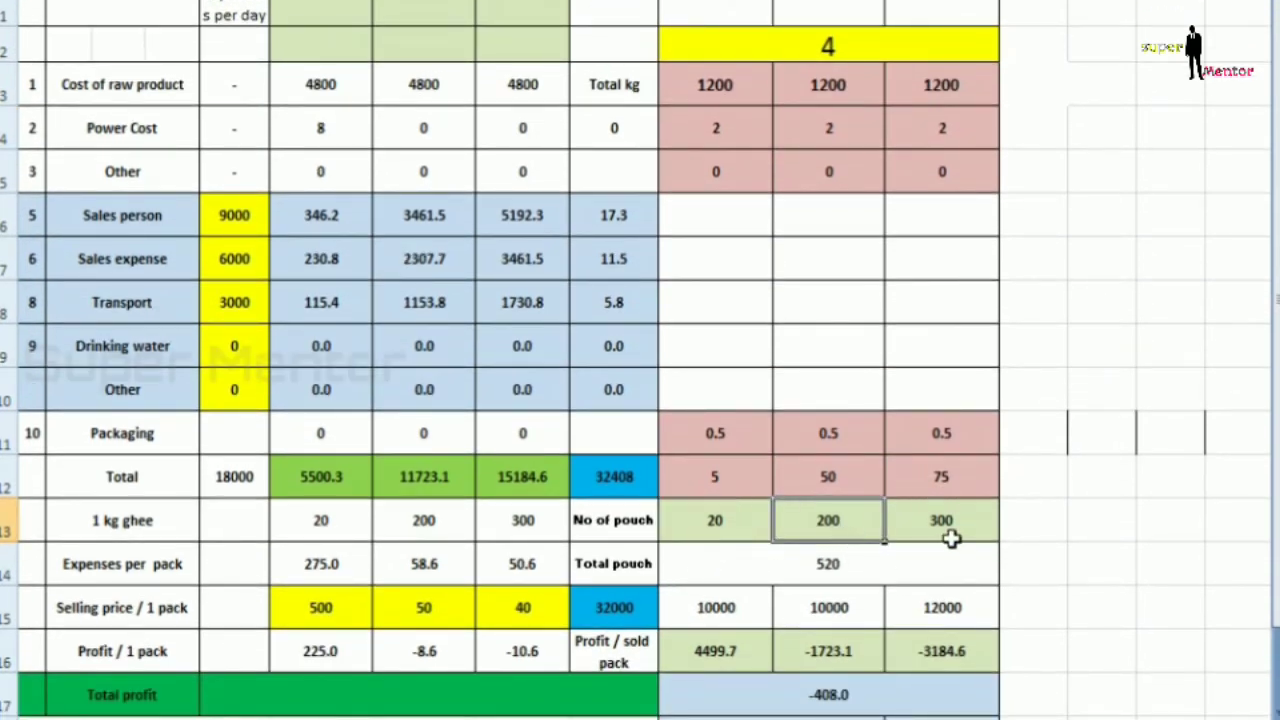
{"action": "left_click", "coordinate": [950, 535]}
{"action": "scroll", "coordinate": [749, 380], "scroll_direction": "up", "scroll_amount": 1}
{"action": "scroll", "coordinate": [945, 677], "scroll_direction": "down", "scroll_amount": 1}
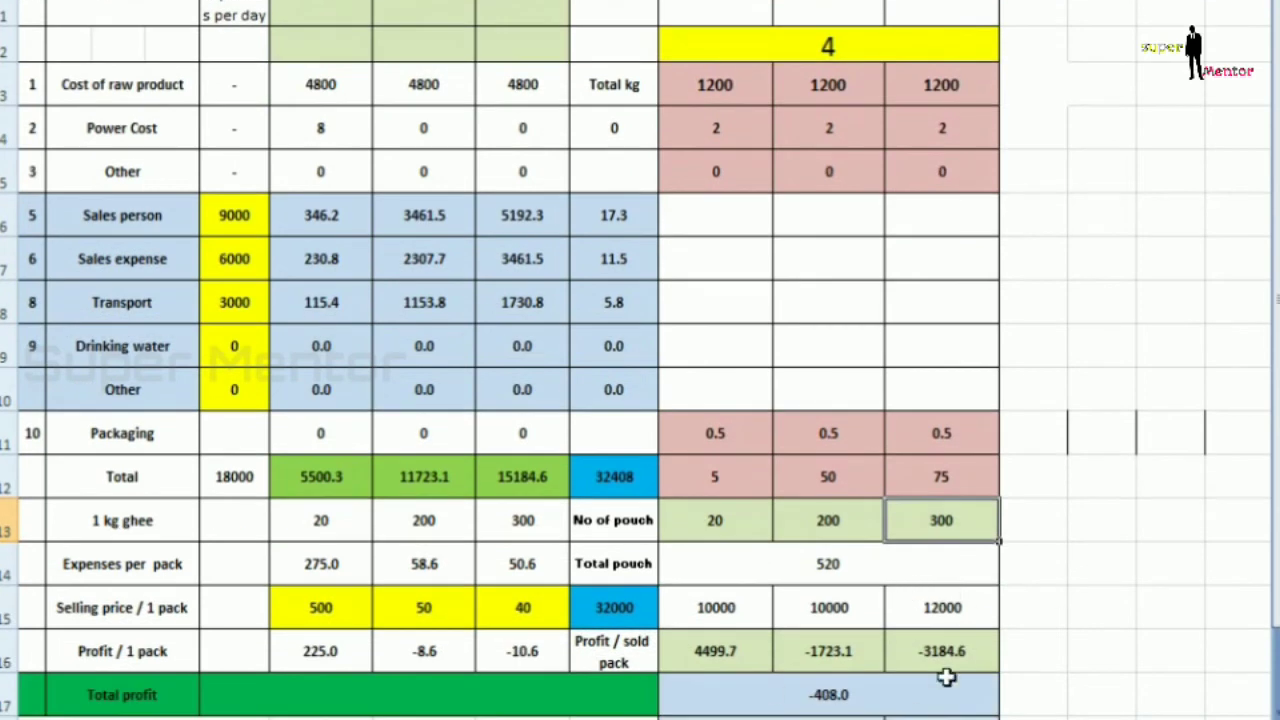
{"action": "left_click", "coordinate": [848, 703]}
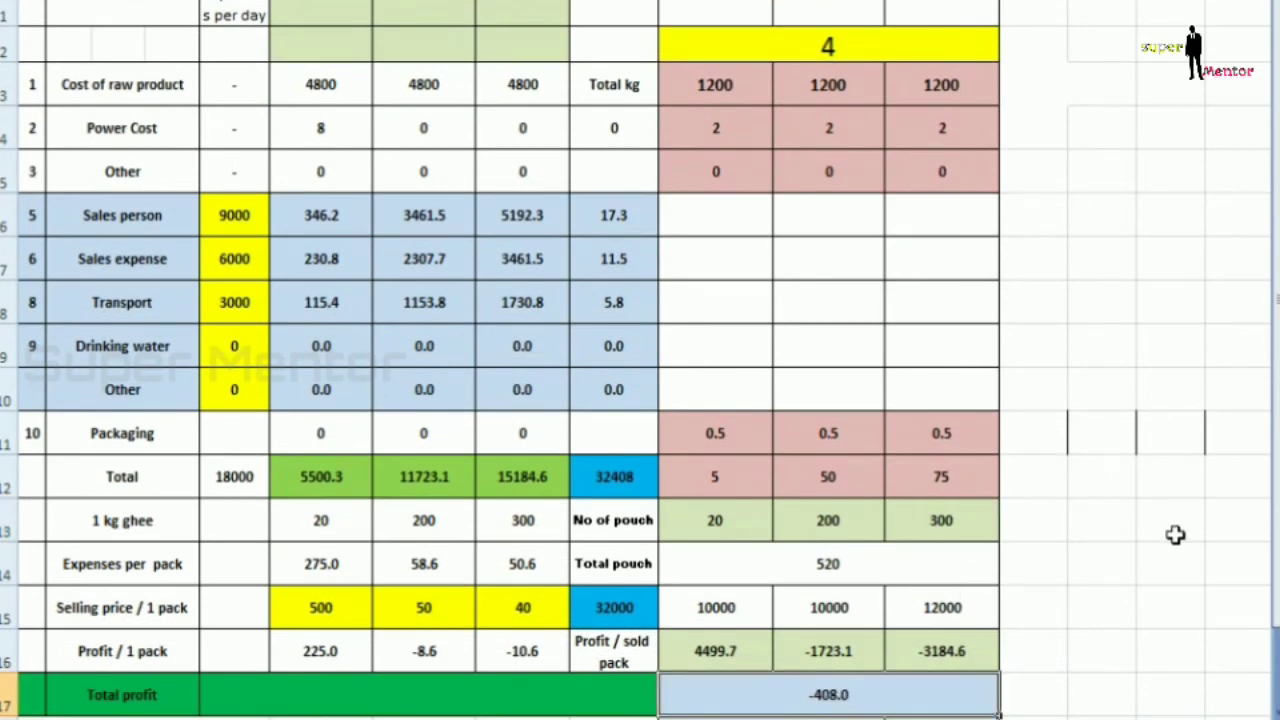
- Set the yellow row 2 input cell to 10 and check the ghee, curd and buttermilk pouch counts and the total profit
{"action": "scroll", "coordinate": [957, 146], "scroll_direction": "up", "scroll_amount": 1}
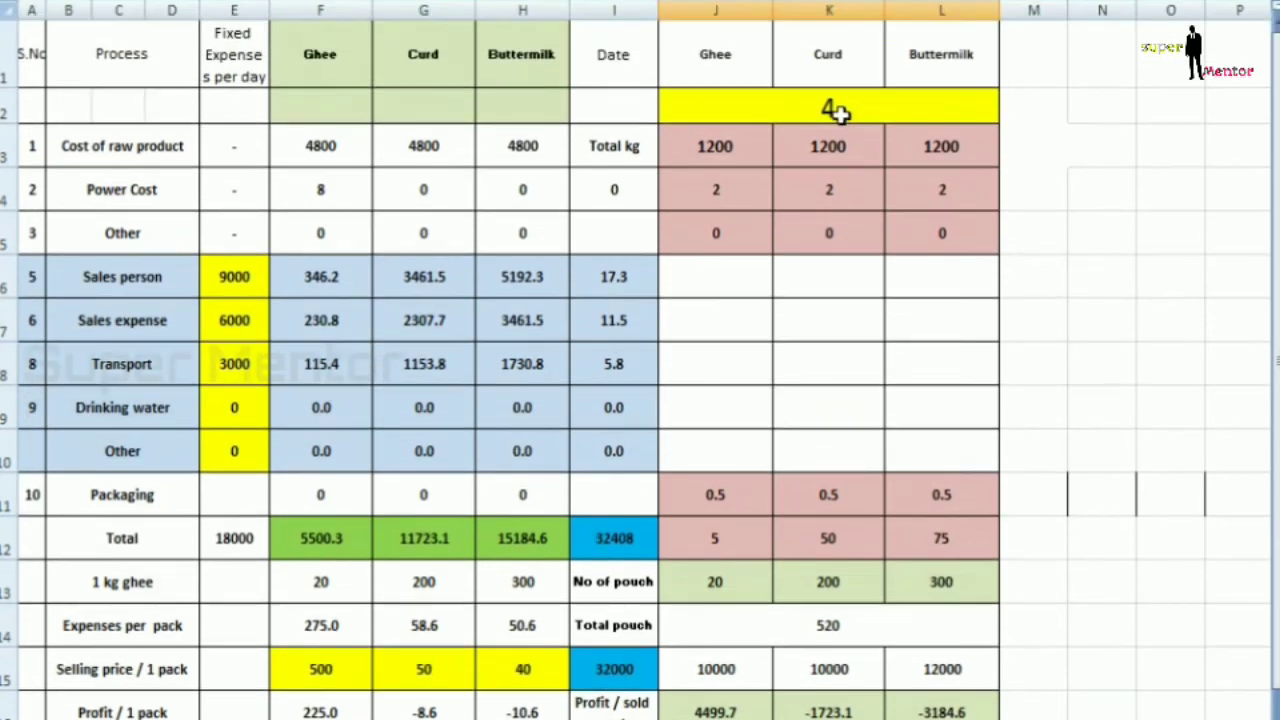
{"action": "left_click", "coordinate": [840, 110]}
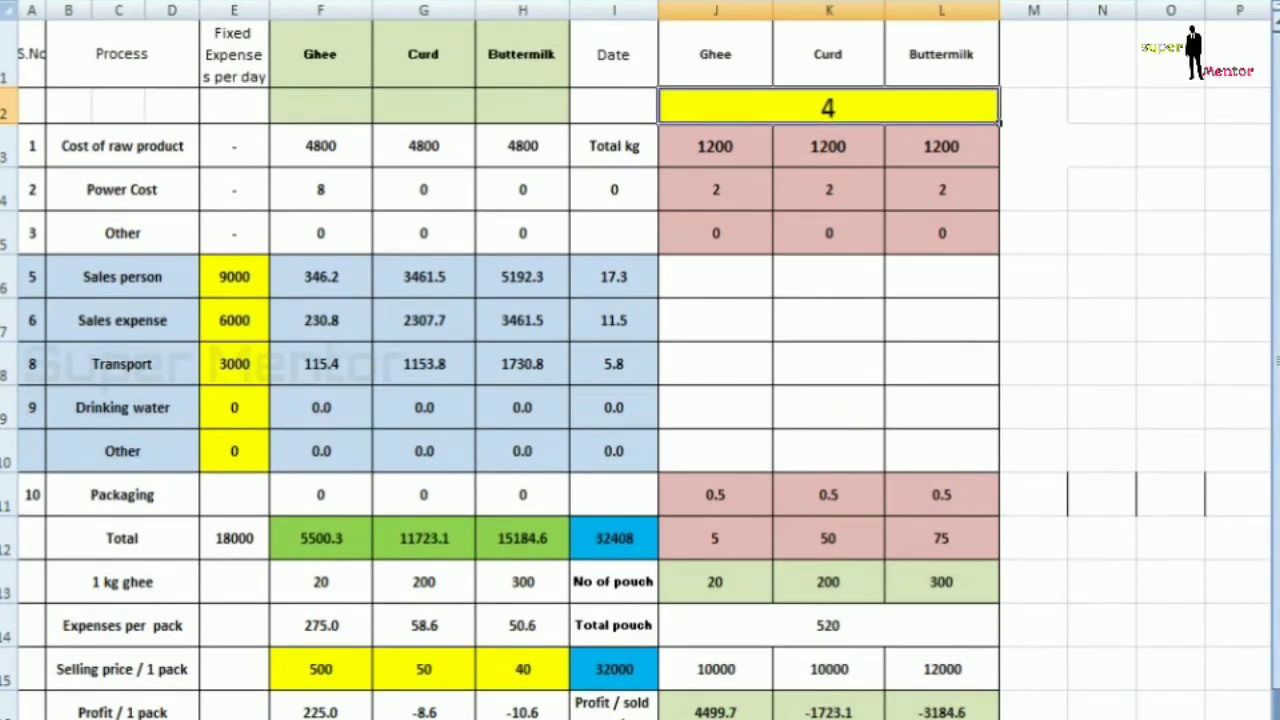
{"action": "type", "text": "10"}
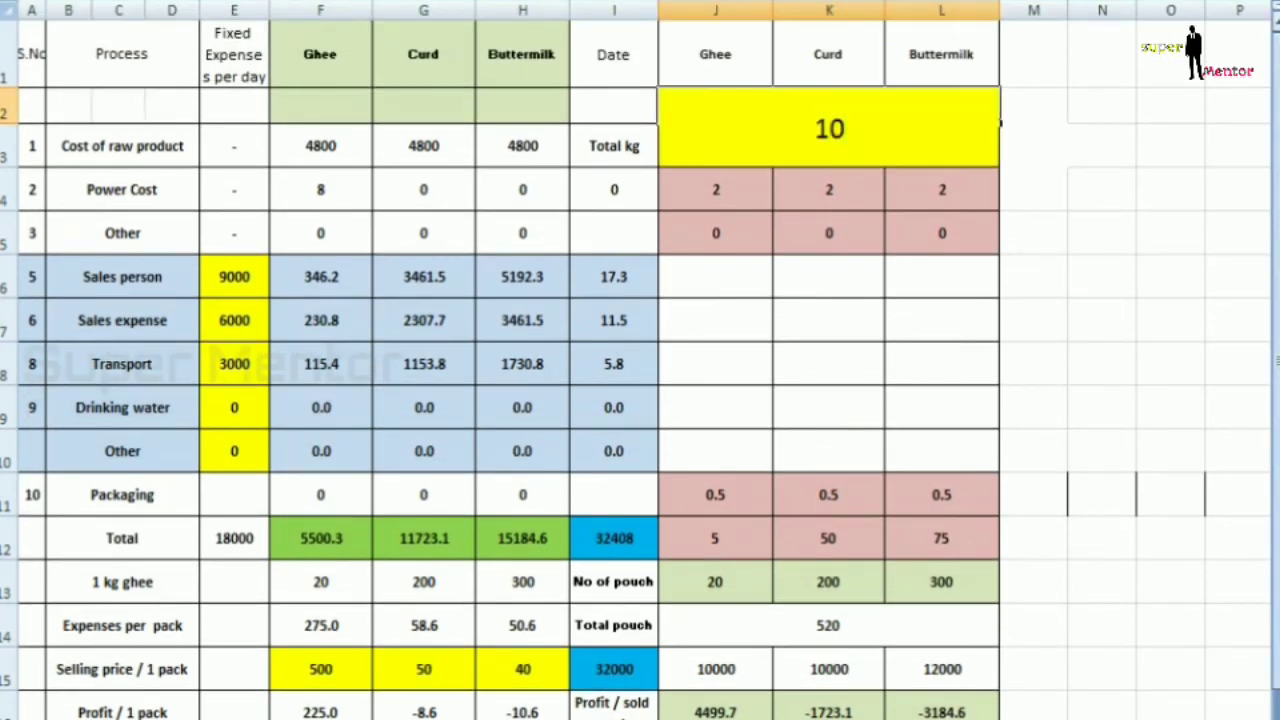
{"action": "key", "text": "Return"}
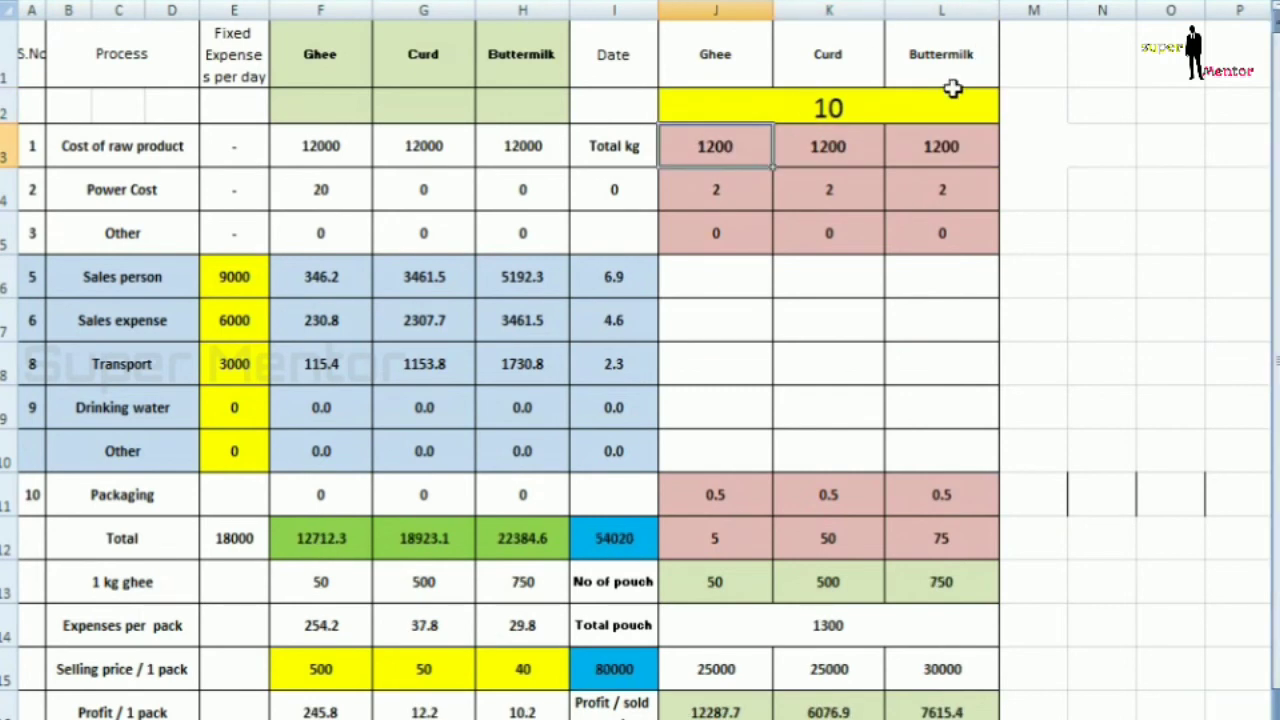
{"action": "left_click", "coordinate": [918, 93]}
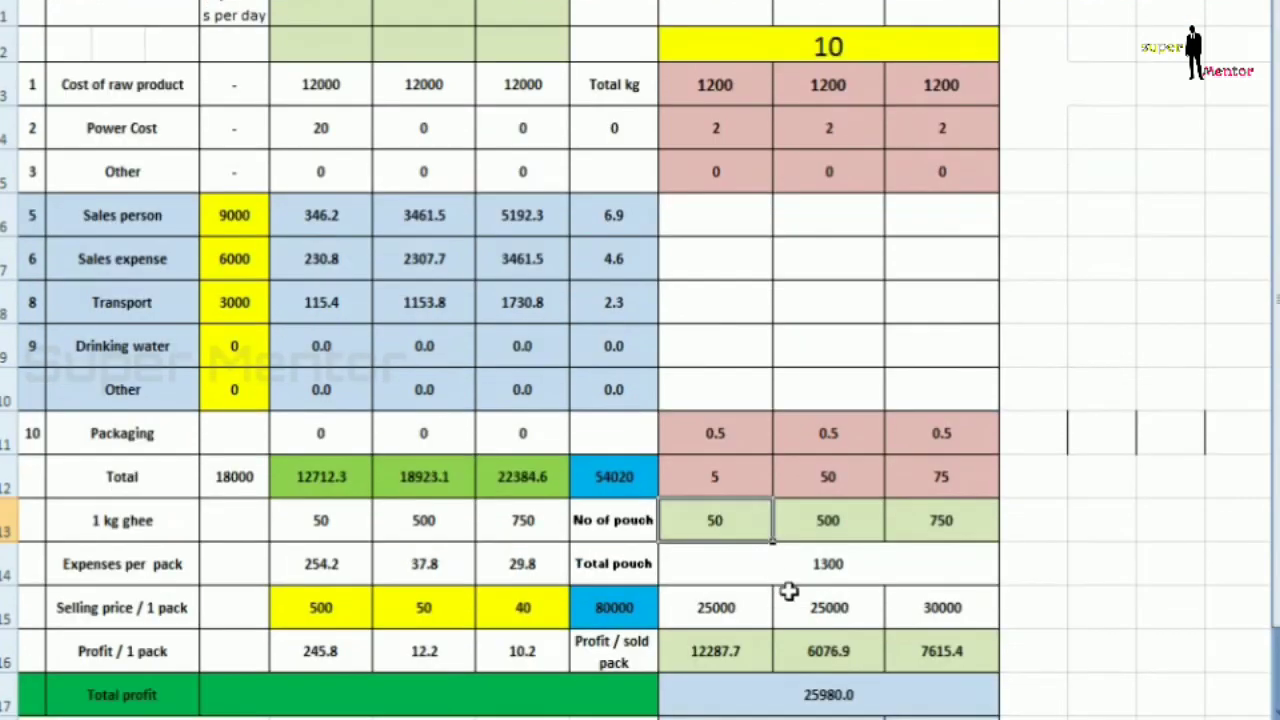
{"action": "left_click", "coordinate": [859, 582]}
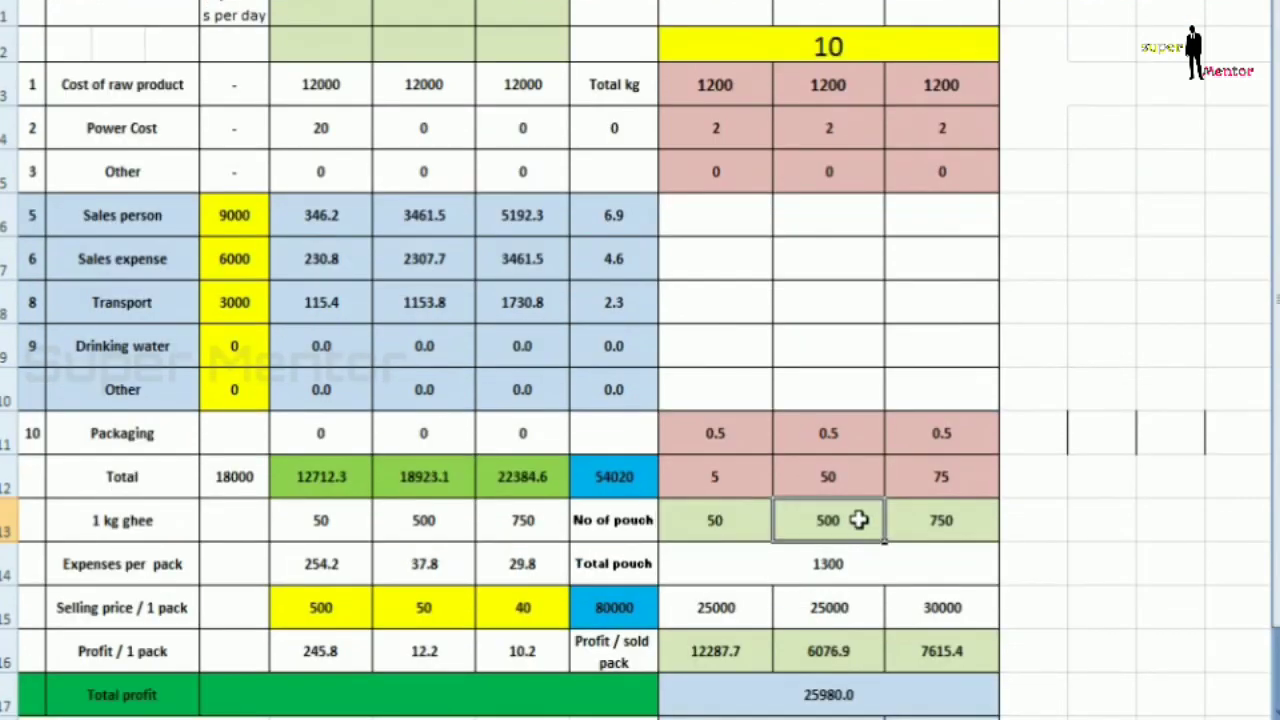
{"action": "left_click", "coordinate": [966, 517]}
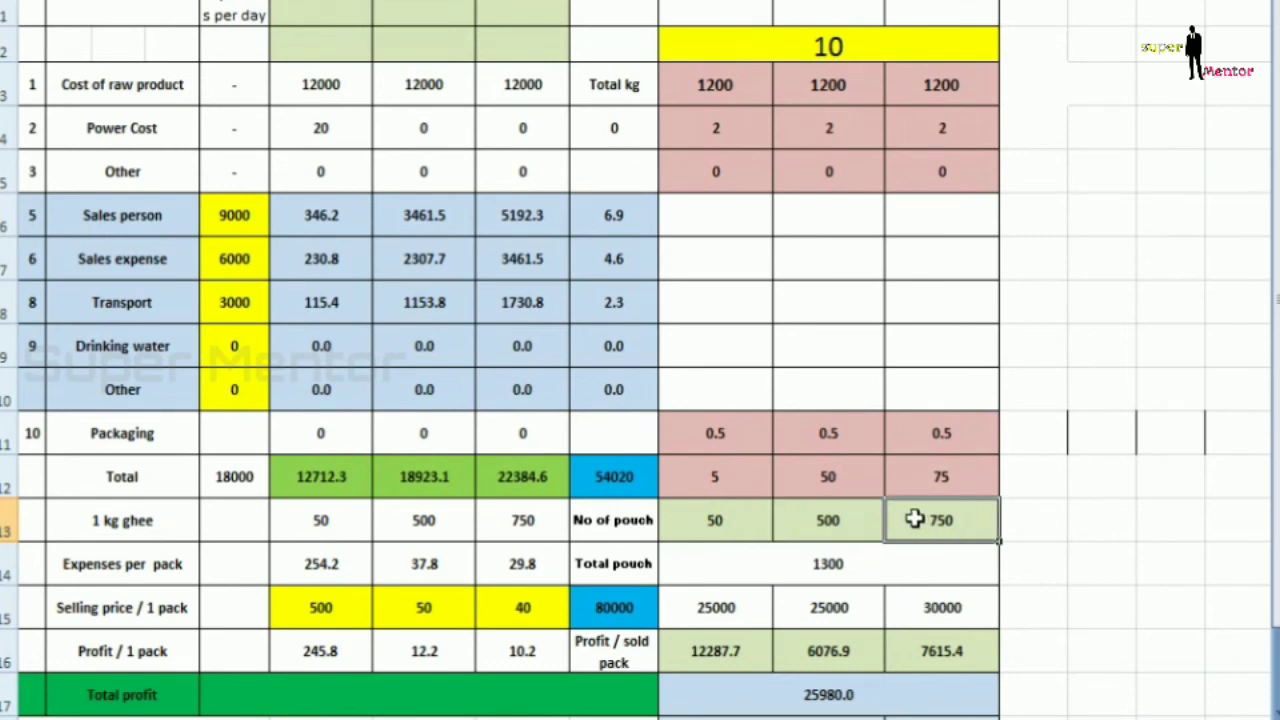
{"action": "left_click", "coordinate": [842, 694]}
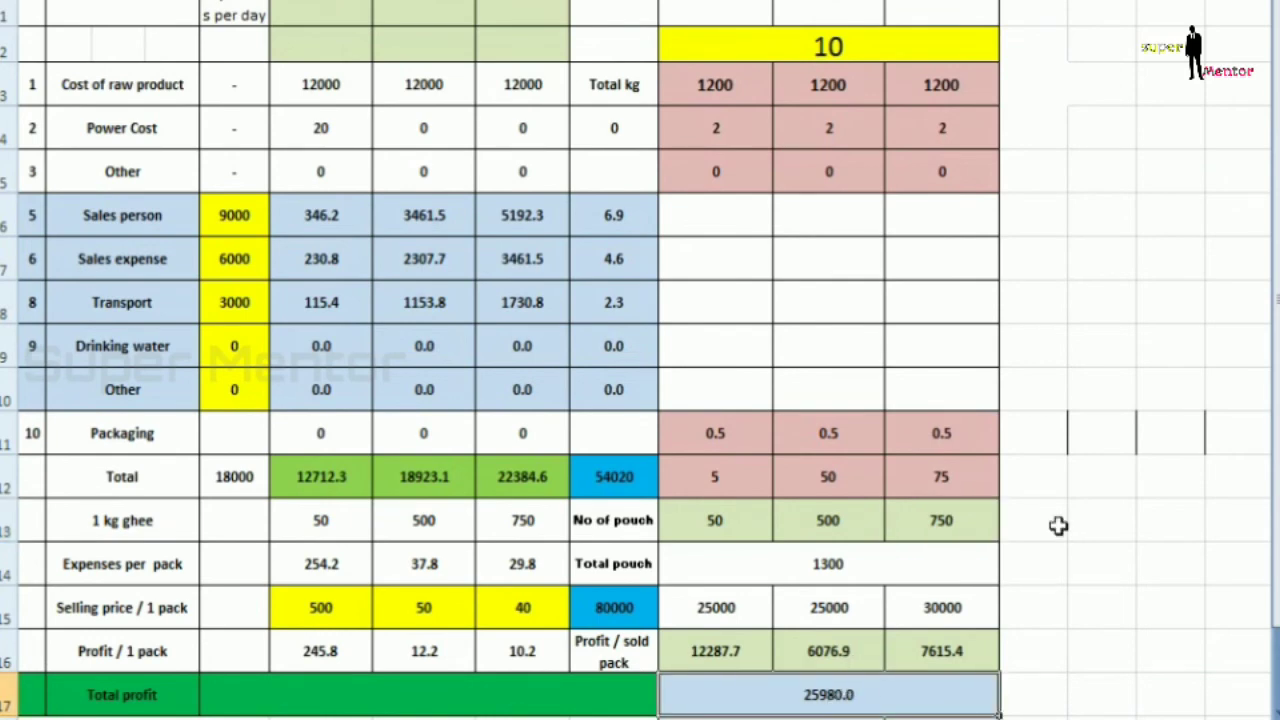
- Raise the yellow row 2 input cell to 15 and review each product's pouch count and the total profit
{"action": "scroll", "coordinate": [900, 450], "scroll_direction": "up", "scroll_amount": 1}
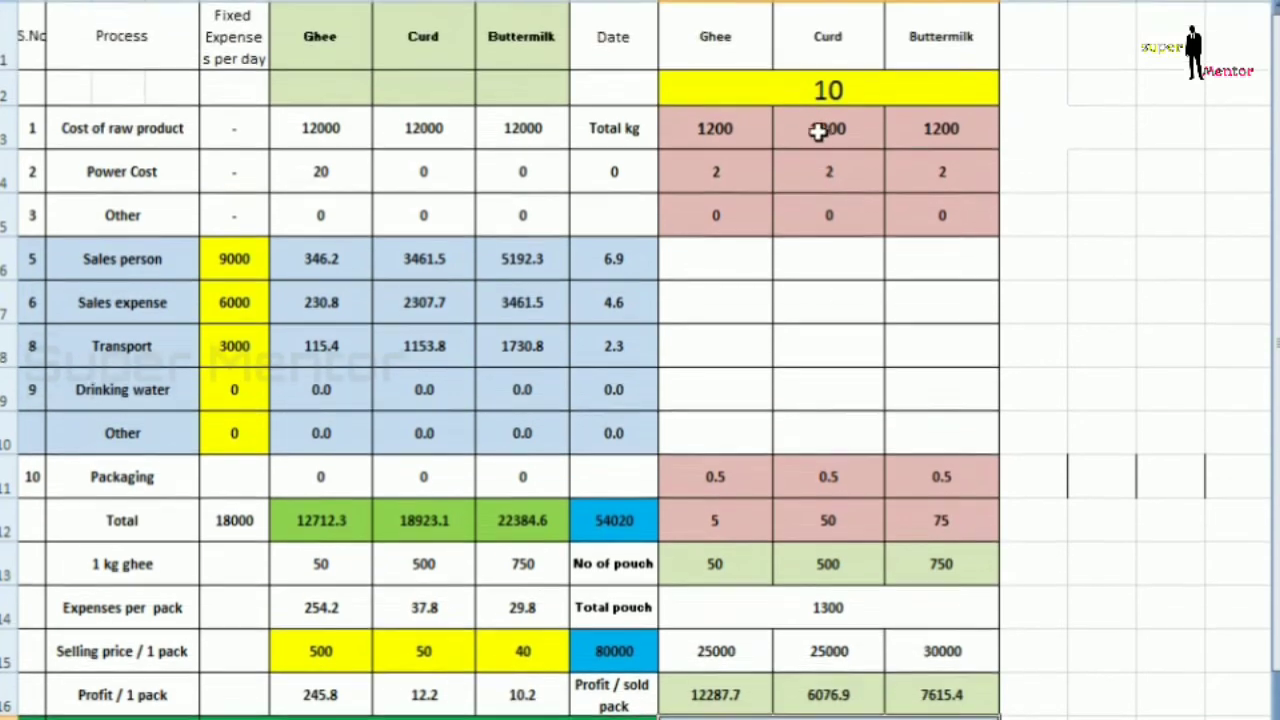
{"action": "left_click", "coordinate": [823, 106]}
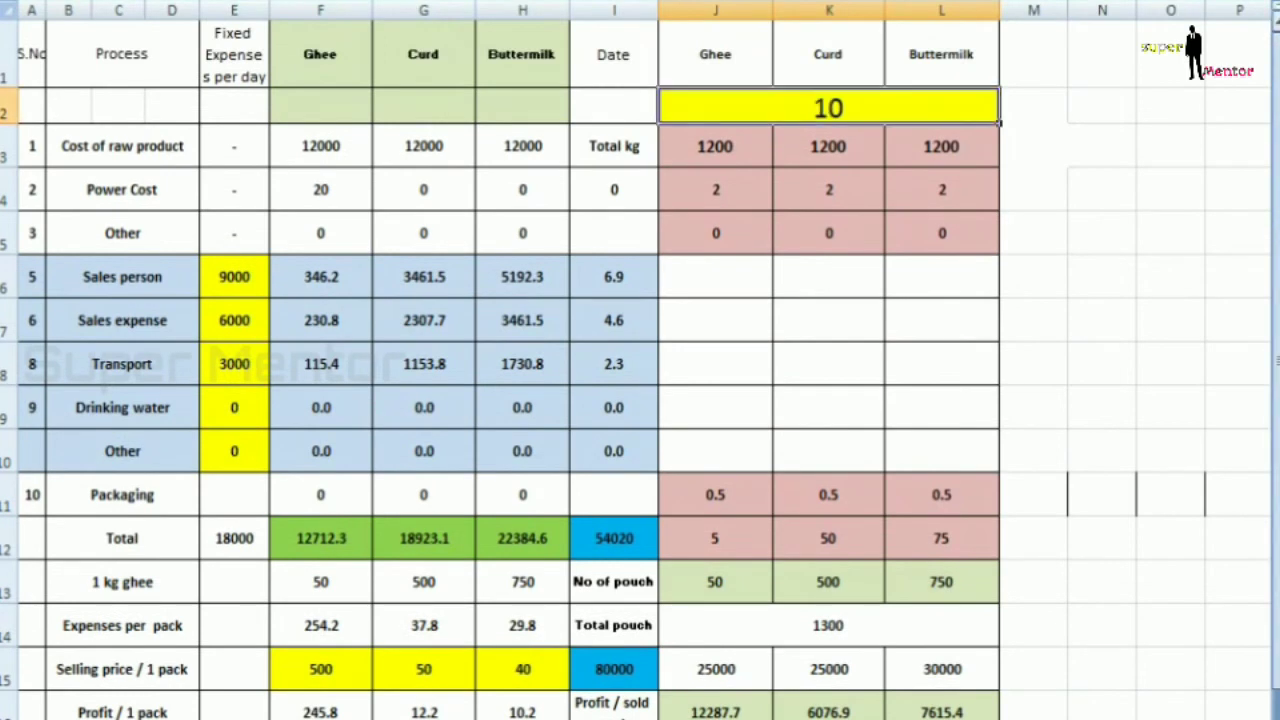
{"action": "type", "text": "15"}
{"action": "key", "text": "Return"}
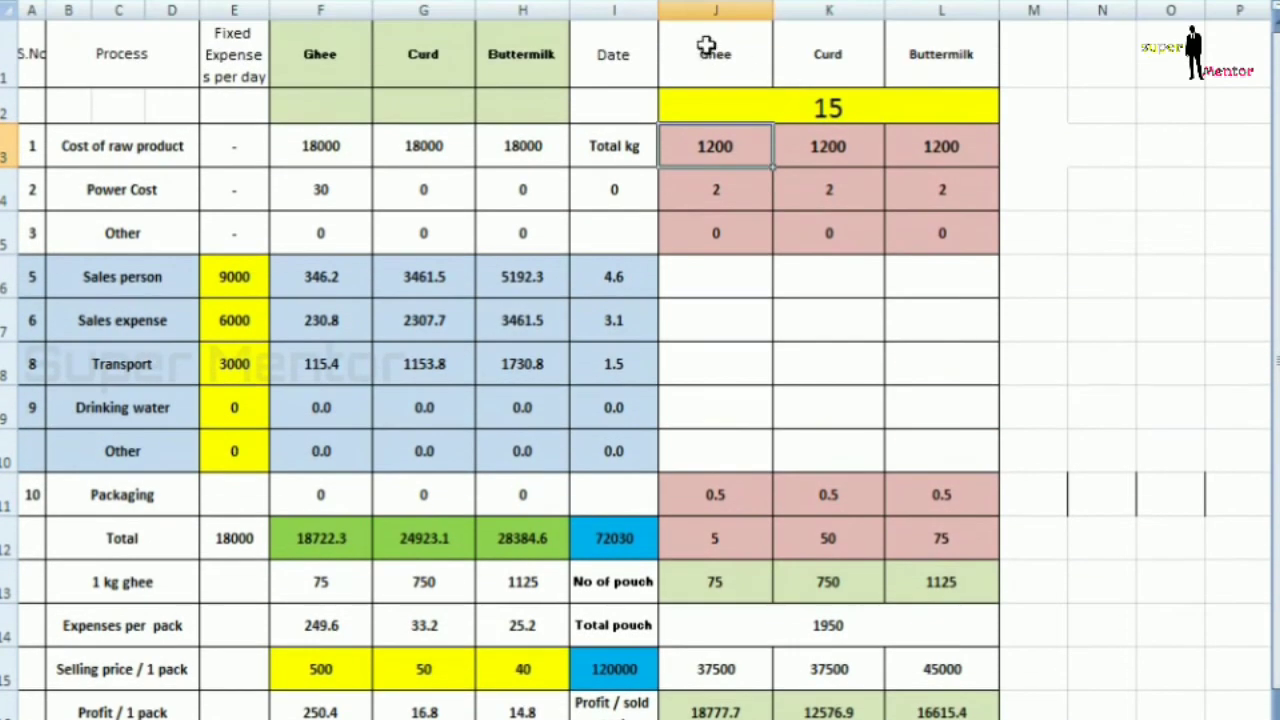
{"action": "left_click", "coordinate": [840, 48]}
{"action": "left_click", "coordinate": [720, 596]}
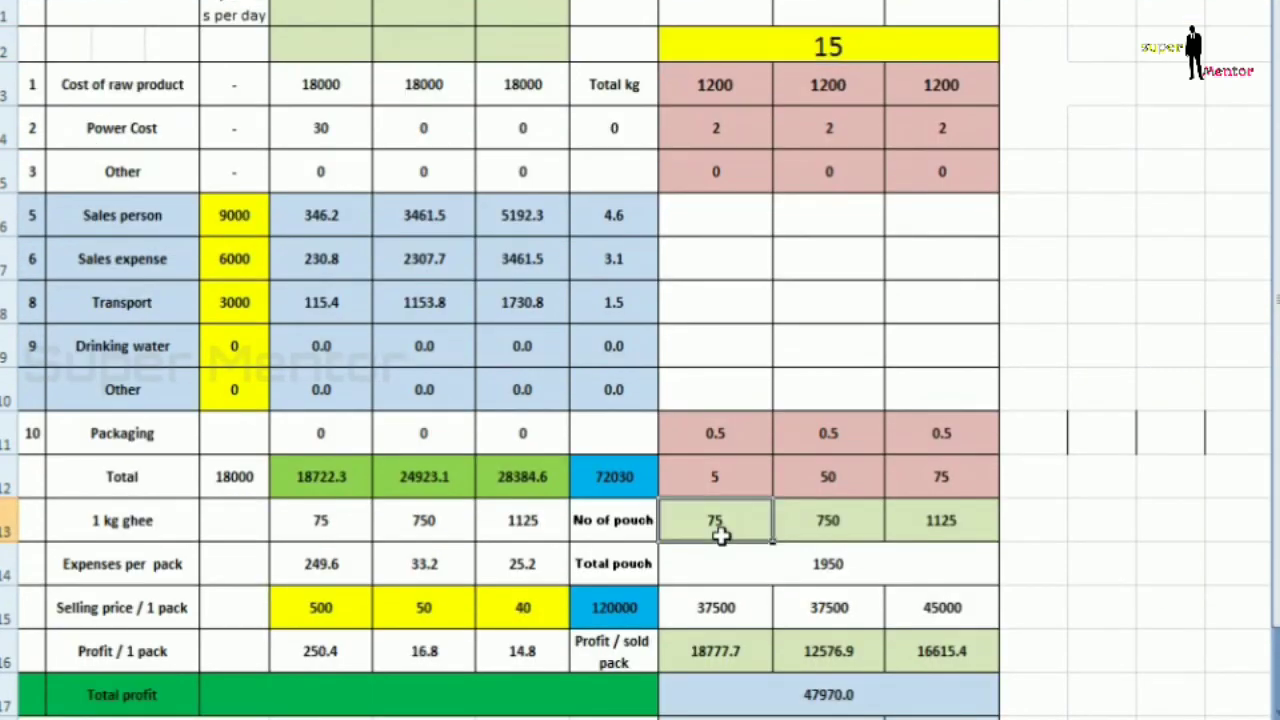
{"action": "left_click", "coordinate": [803, 521]}
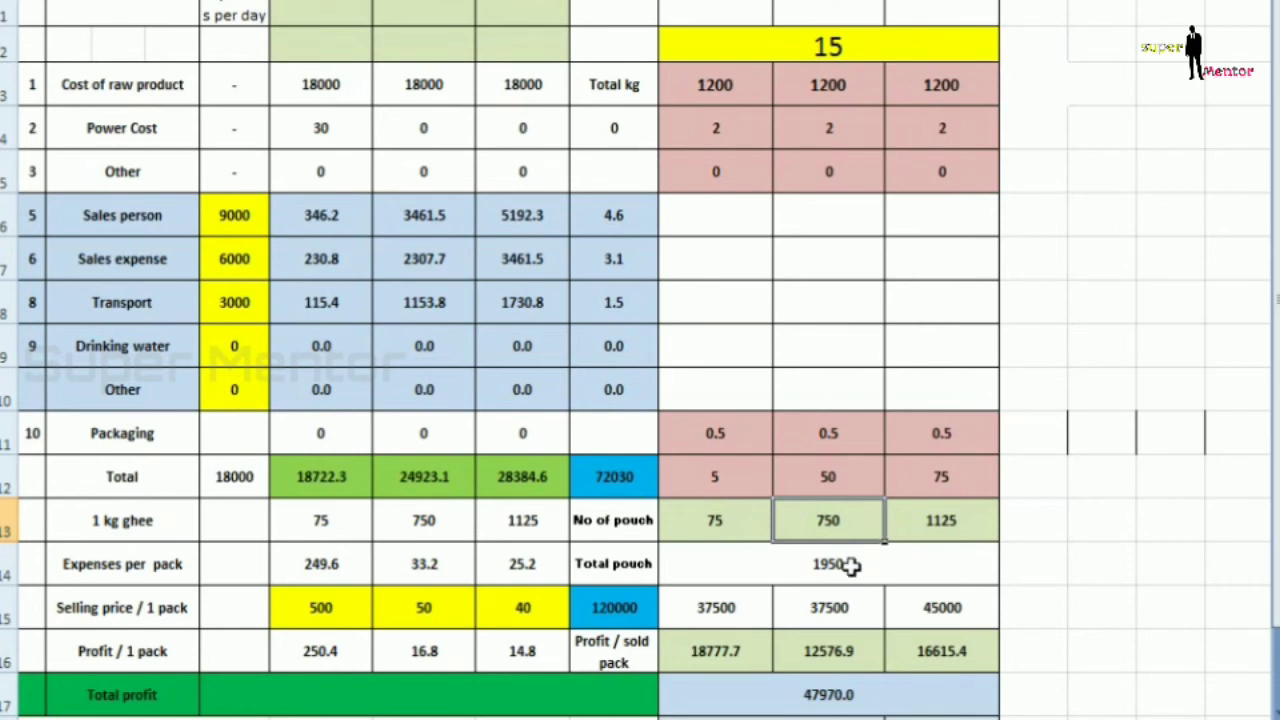
{"action": "left_click", "coordinate": [937, 522]}
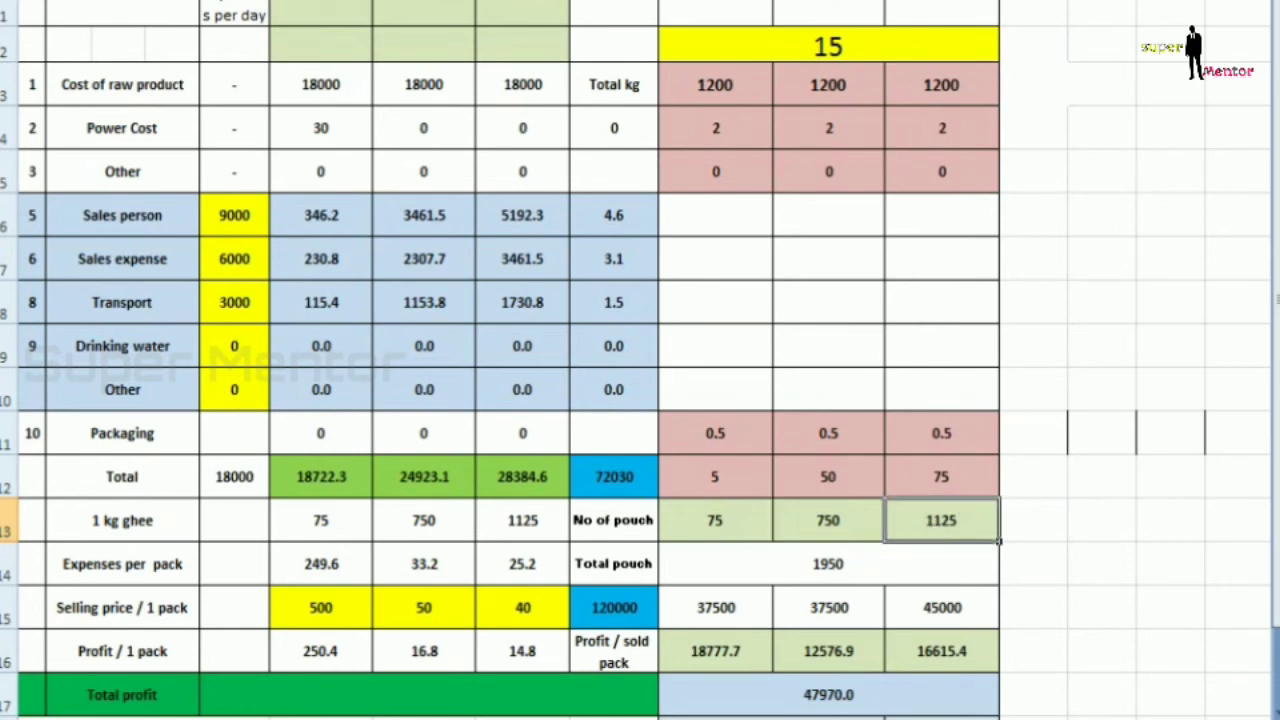
{"action": "left_click", "coordinate": [848, 700]}
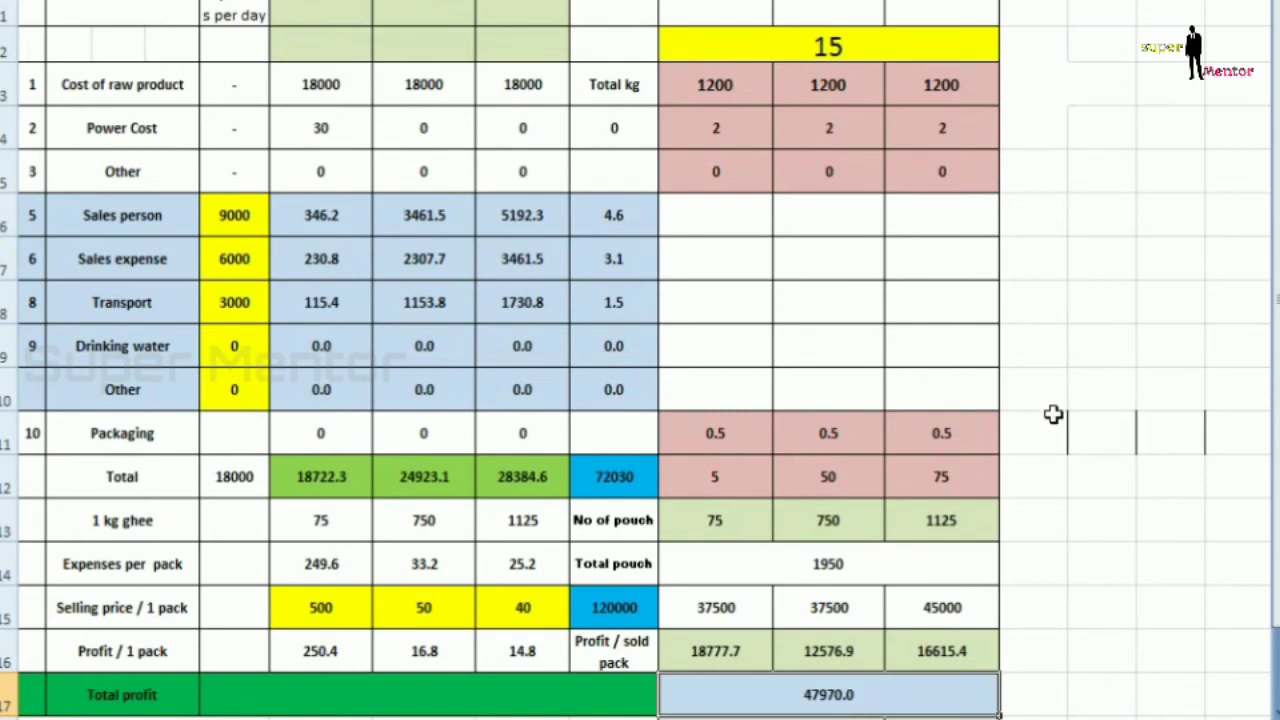